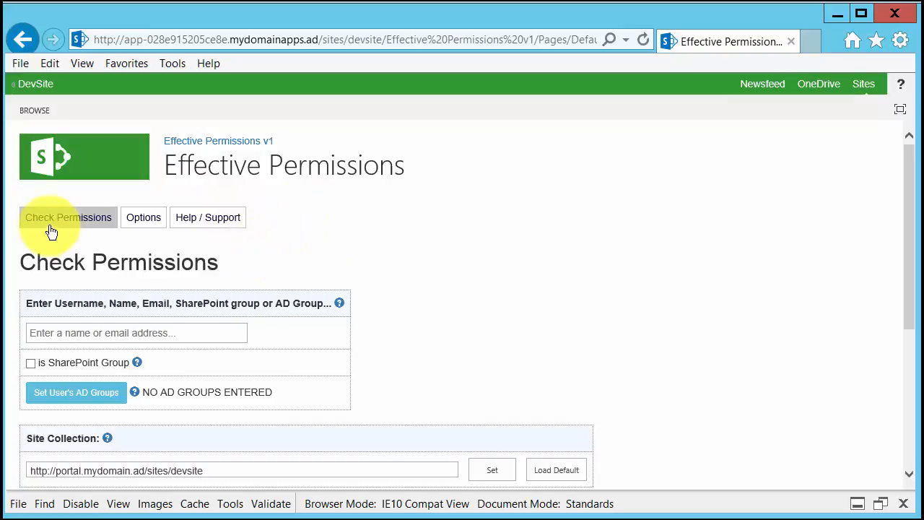
# Open the app's Options page and examine the precedence values assigned to each permission level
pyautogui.click(72, 224)
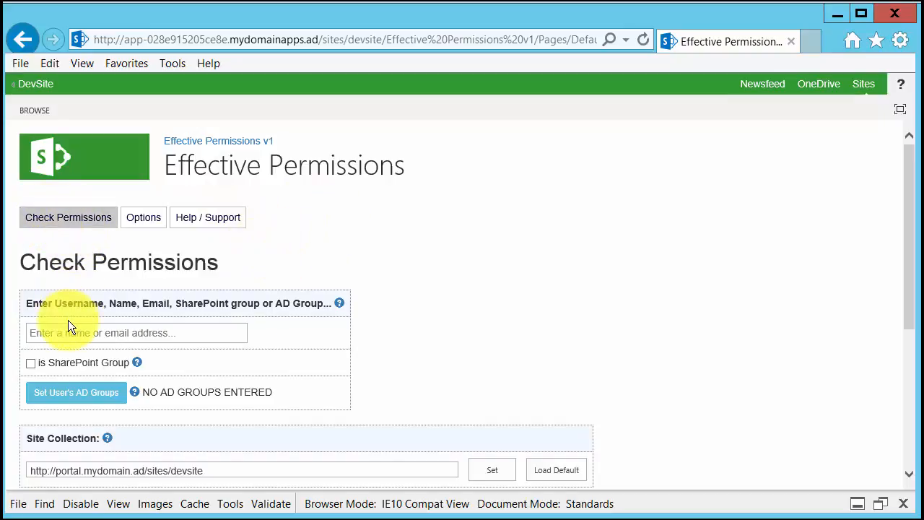
pyautogui.click(142, 223)
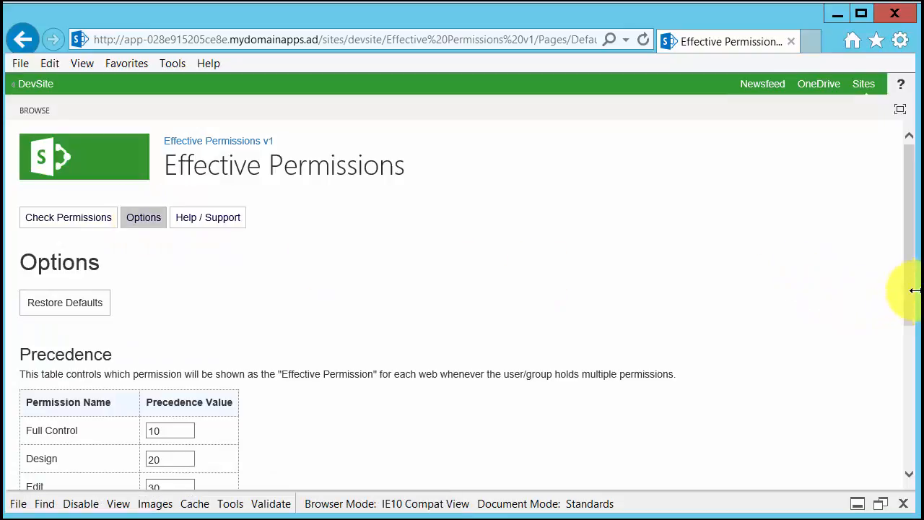
pyautogui.moveTo(915, 290); pyautogui.dragTo(919, 375)
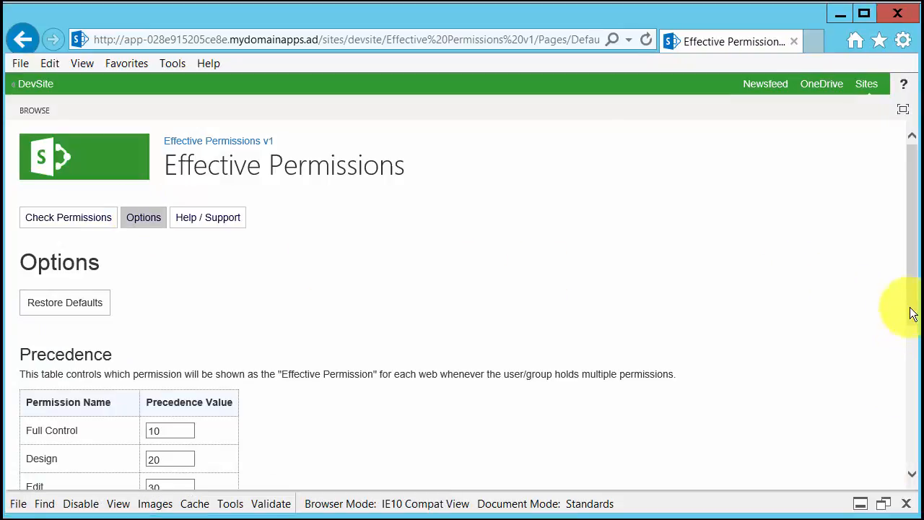
pyautogui.moveTo(912, 313); pyautogui.dragTo(910, 386)
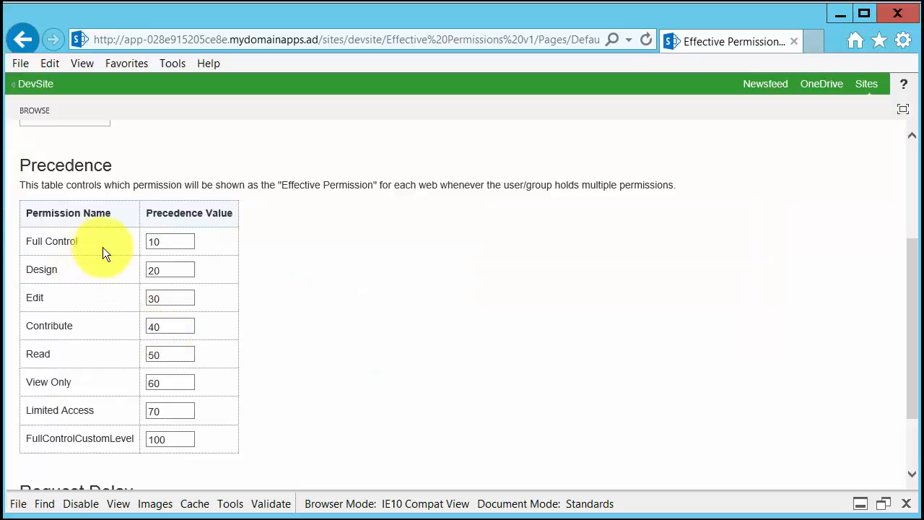
pyautogui.click(159, 242)
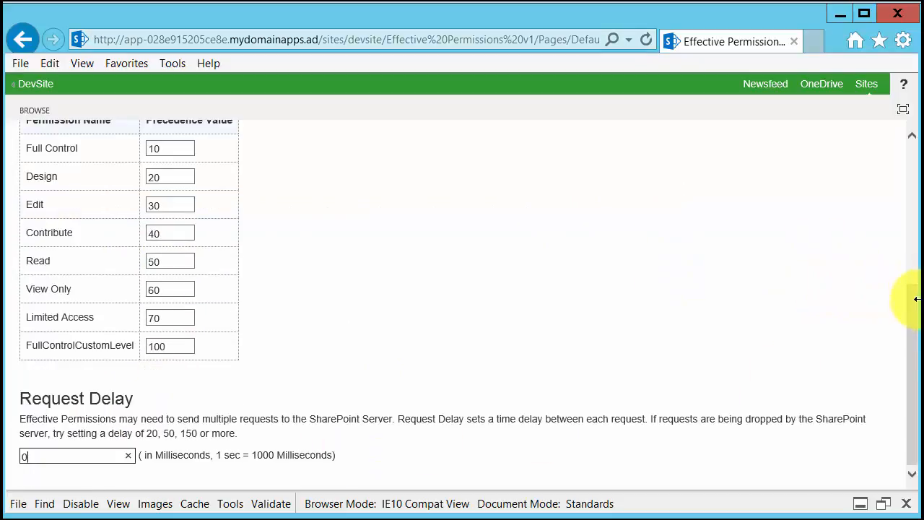
# Examine the Request Delay setting and its explanation, leaving the value as it is
pyautogui.click(64, 388)
pyautogui.tripleClick(64, 388)
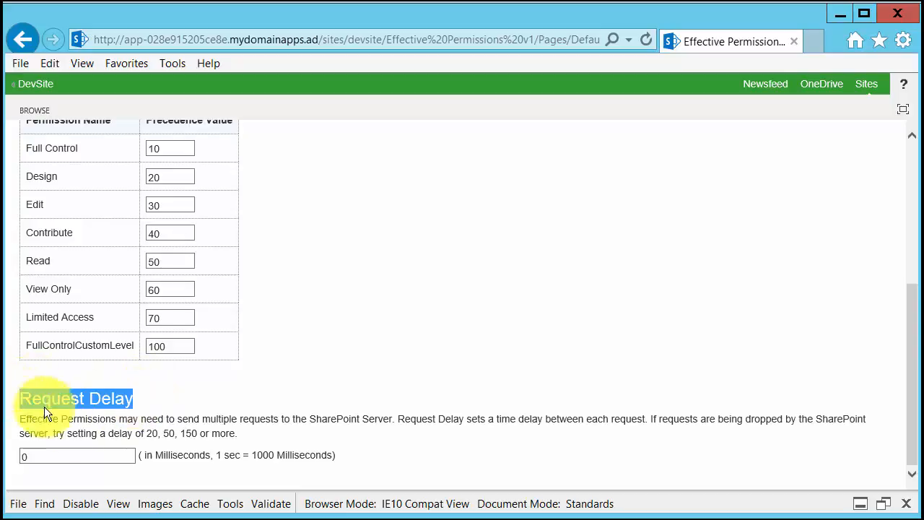
pyautogui.click(130, 458)
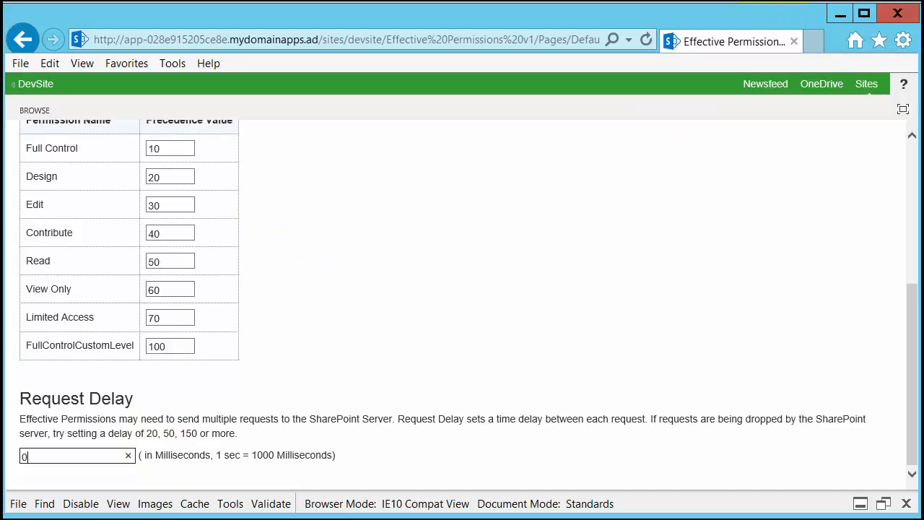
pyautogui.click(830, 242)
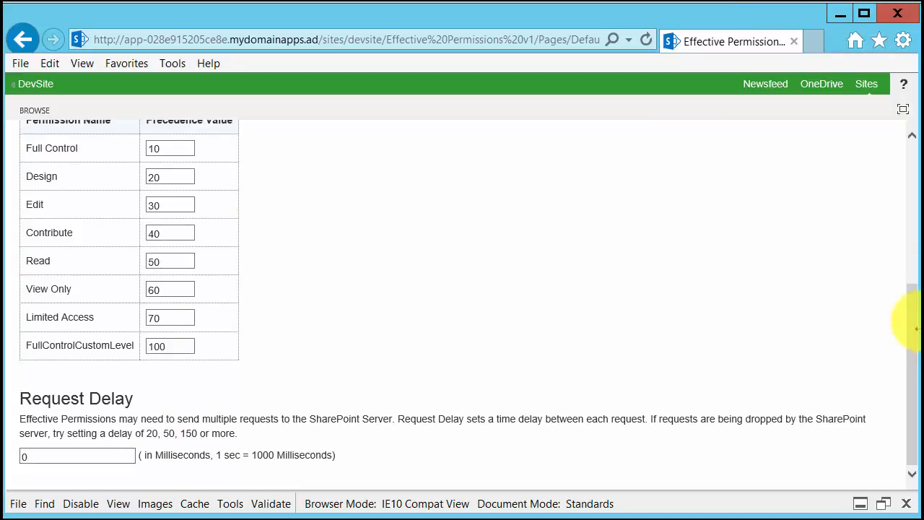
# Return to the Check Permissions page and look over its query form and Results section
pyautogui.moveTo(903, 282); pyautogui.dragTo(908, 165)
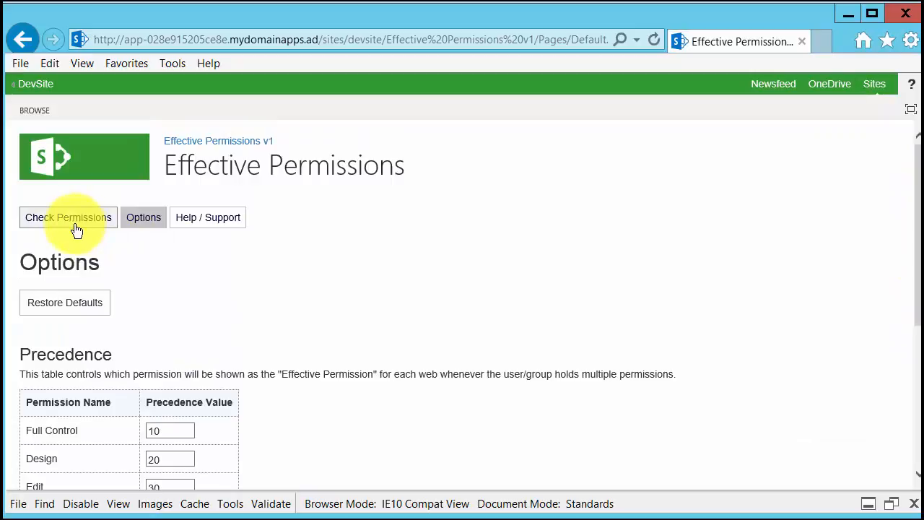
pyautogui.click(76, 230)
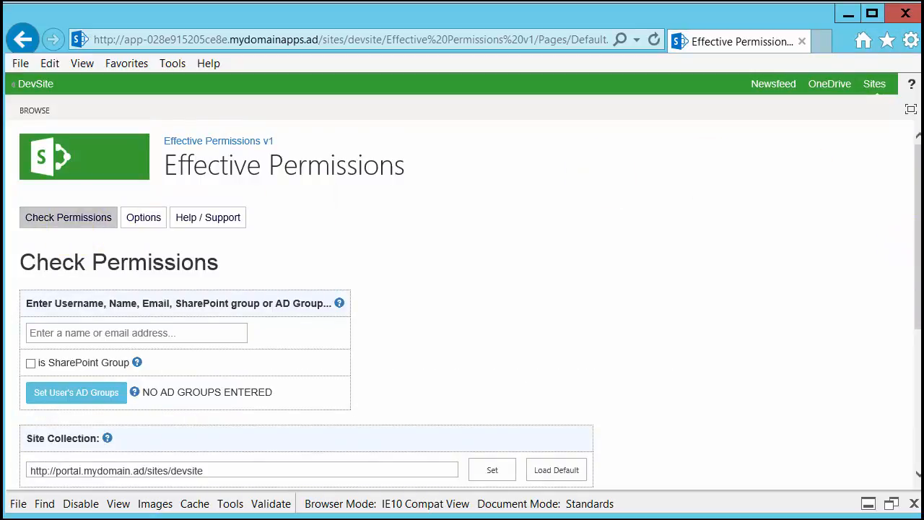
pyautogui.moveTo(923, 169); pyautogui.dragTo(921, 169)
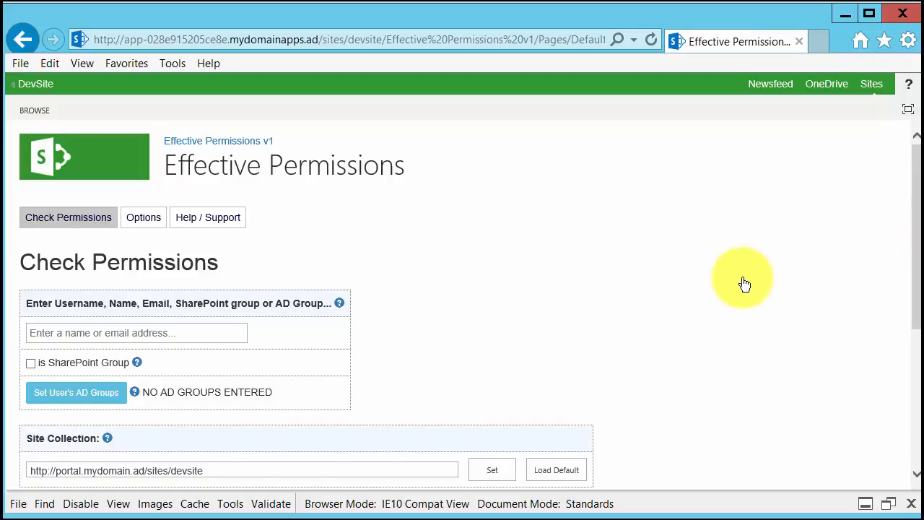
pyautogui.moveTo(917, 276); pyautogui.dragTo(919, 410)
pyautogui.moveTo(130, 384); pyautogui.dragTo(20, 390)
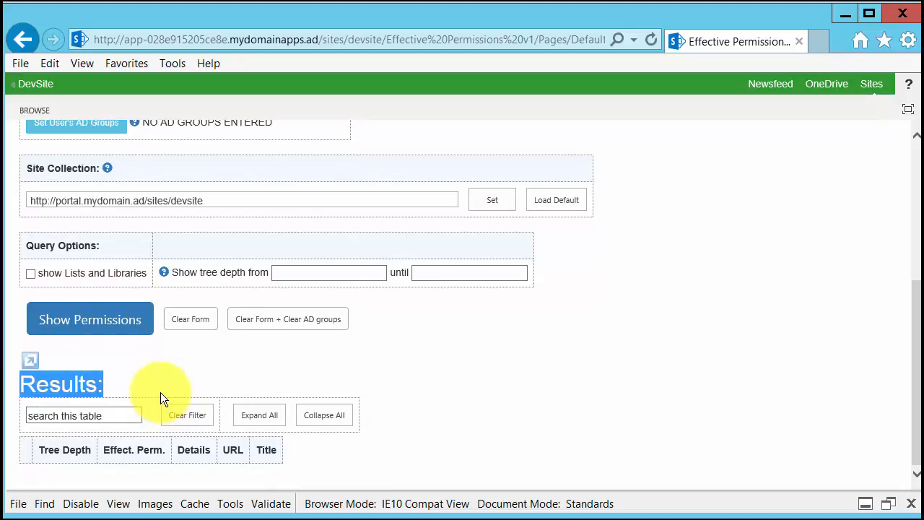
pyautogui.click(795, 381)
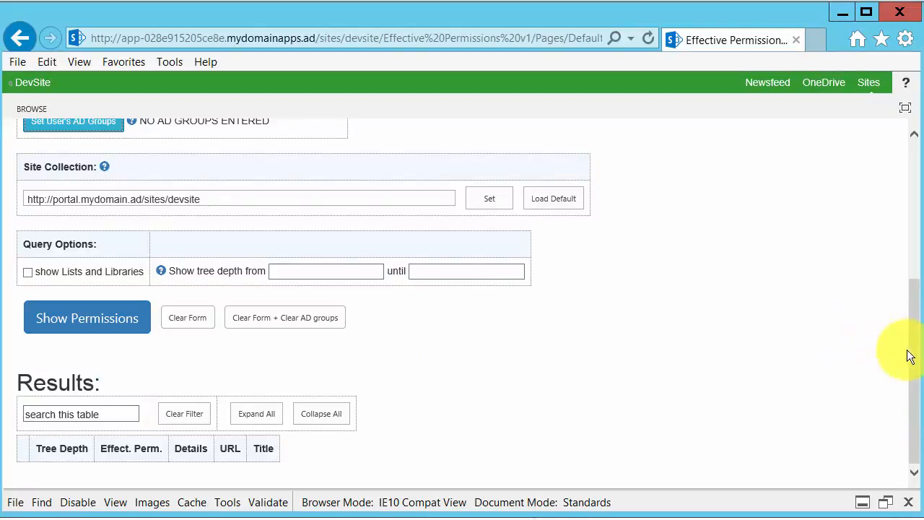
pyautogui.moveTo(914, 357); pyautogui.dragTo(916, 176)
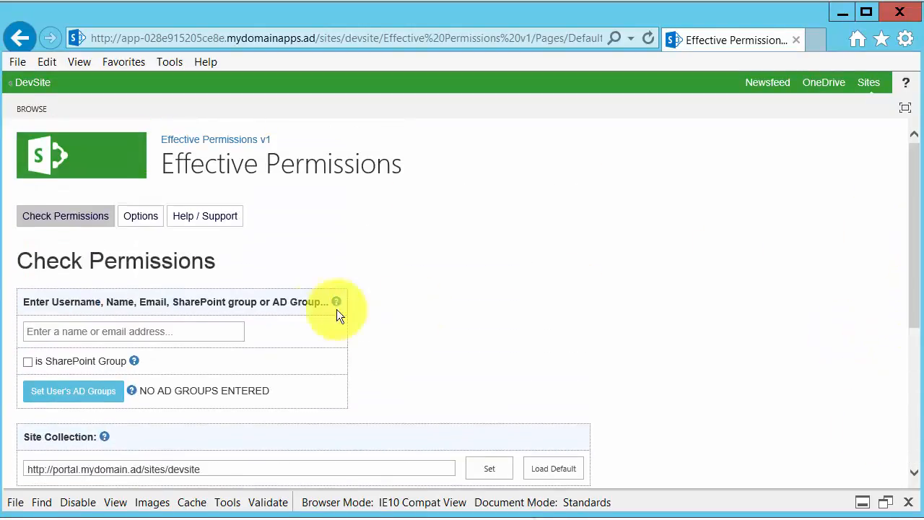
# Select mydomain\administrator as the account whose permissions are checked
pyautogui.click(207, 331)
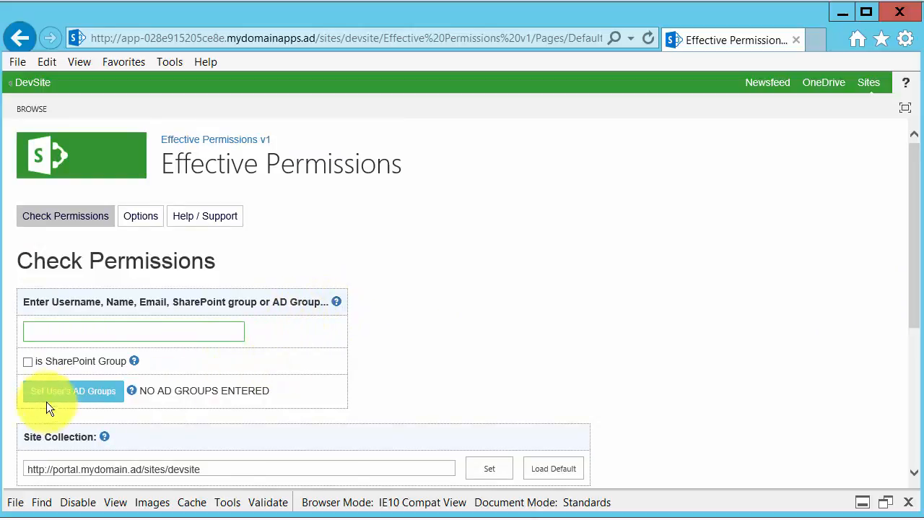
pyautogui.write('admini')
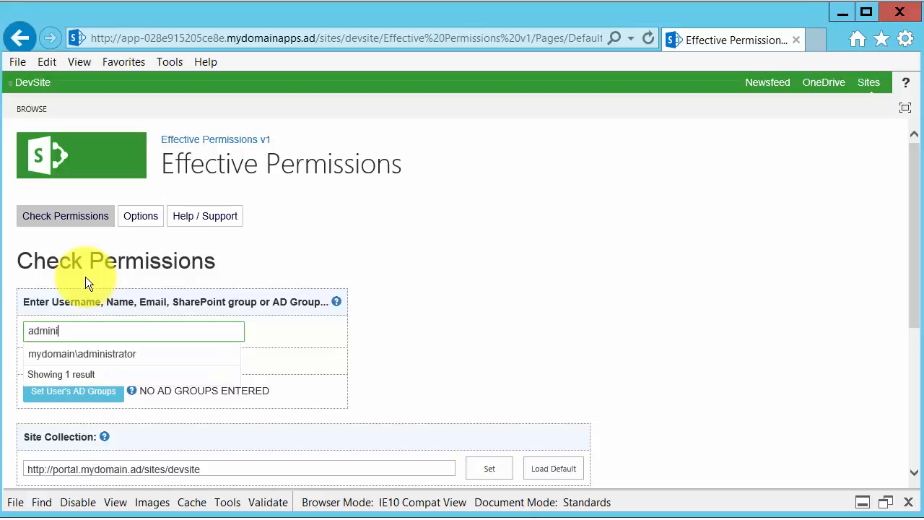
pyautogui.click(91, 354)
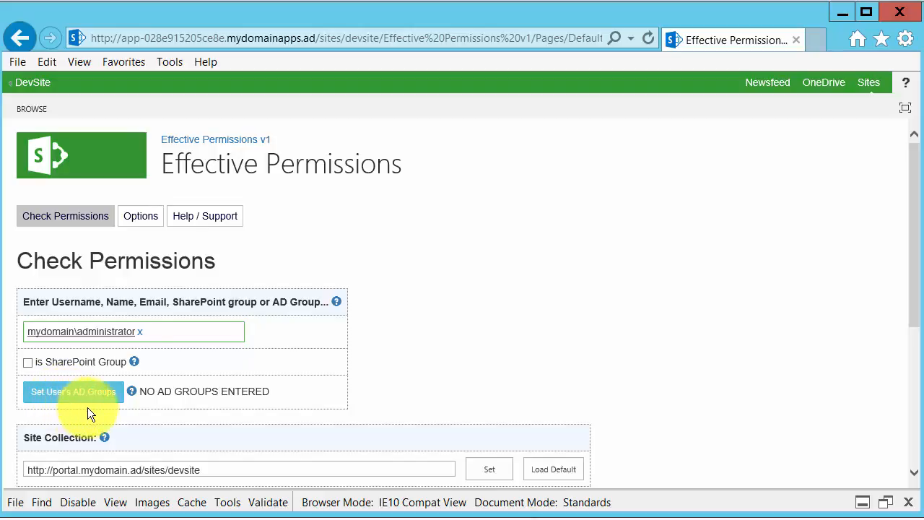
# Check the required domain\groupname format in the user's Active Directory groups dialog and close it without entering any groups
pyautogui.click(107, 402)
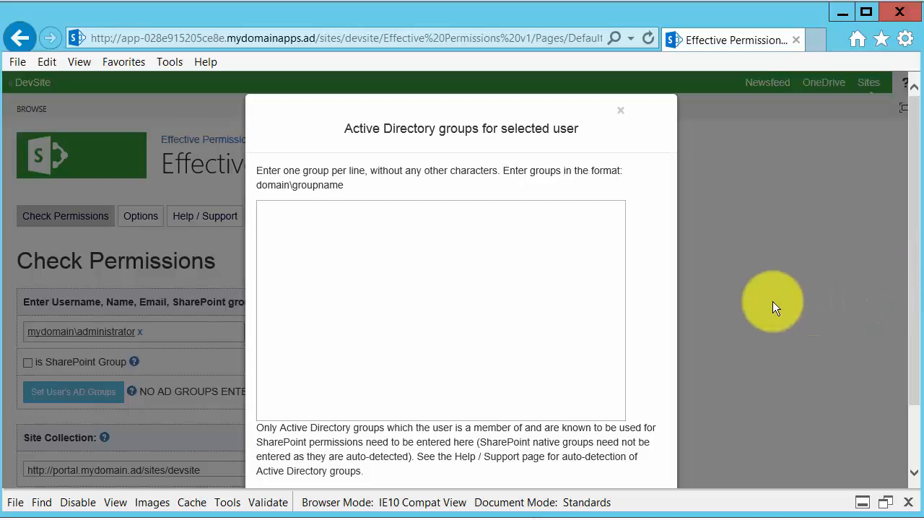
pyautogui.click(363, 349)
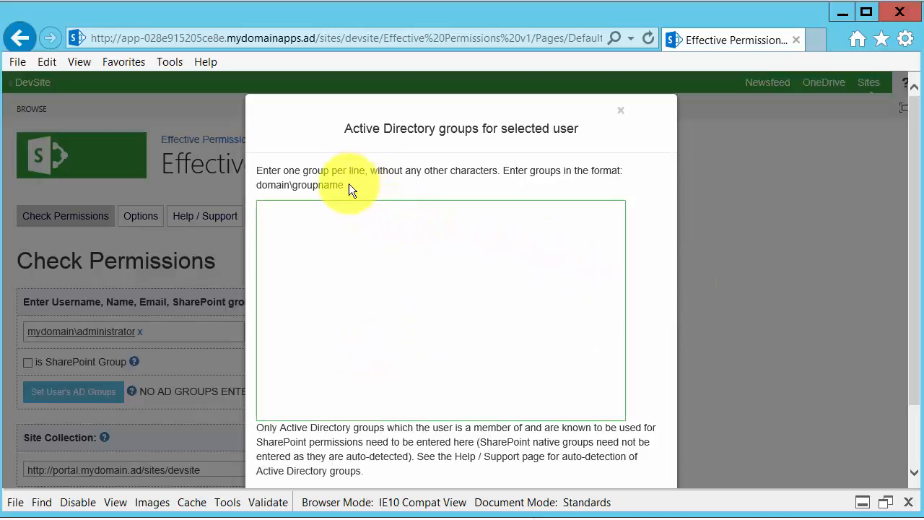
pyautogui.moveTo(349, 186); pyautogui.dragTo(252, 186)
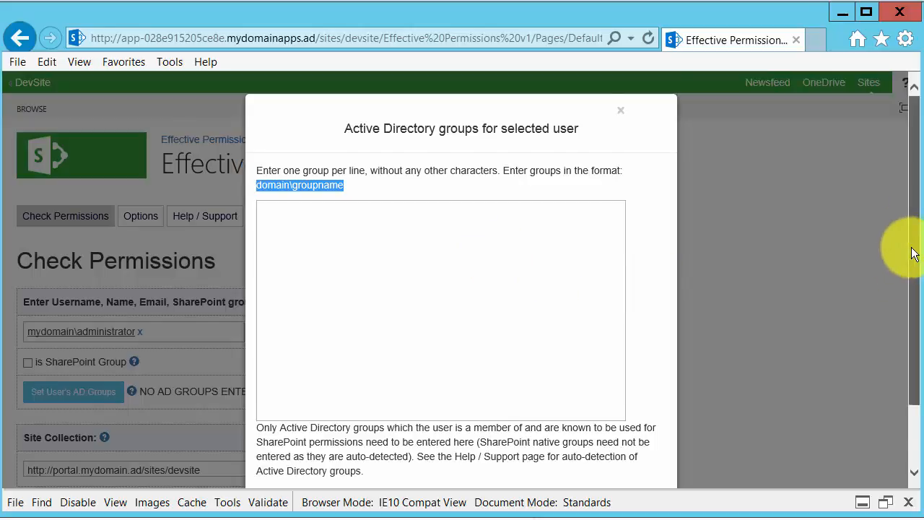
pyautogui.scroll(-1, 908, 252)
pyautogui.click(648, 446)
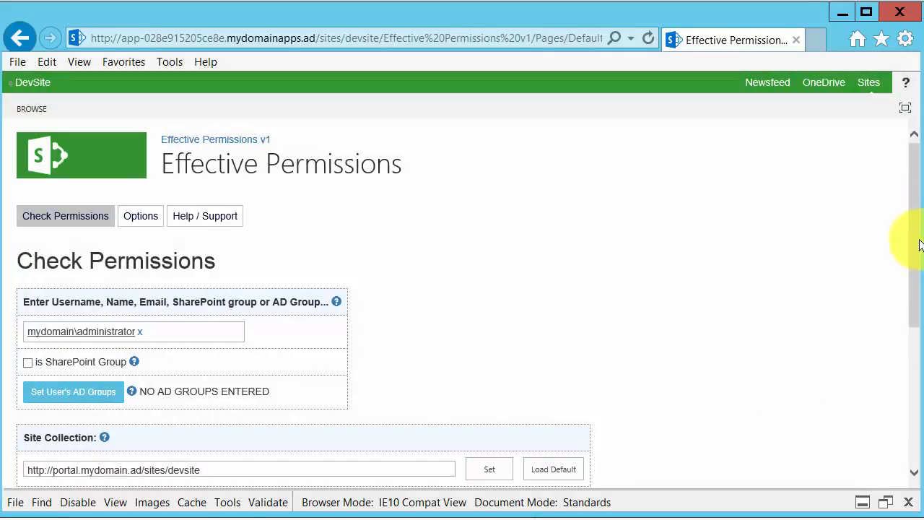
# Examine the Site Collection section and its URL, keeping the default address
pyautogui.moveTo(915, 250); pyautogui.dragTo(915, 278)
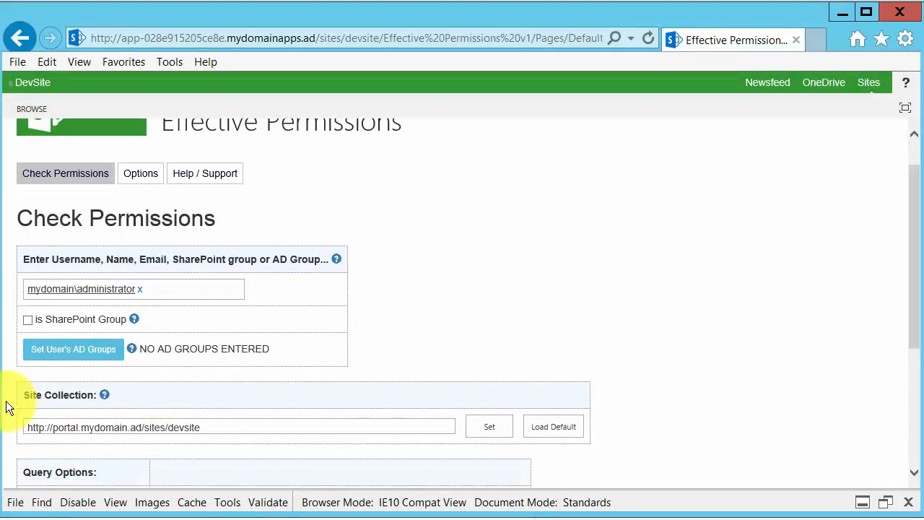
pyautogui.moveTo(25, 392); pyautogui.dragTo(97, 396)
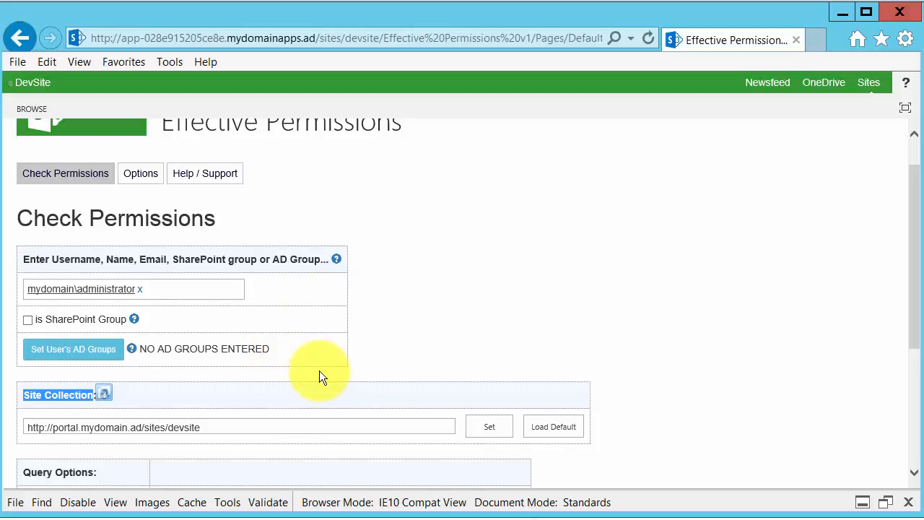
pyautogui.moveTo(238, 425); pyautogui.dragTo(25, 424)
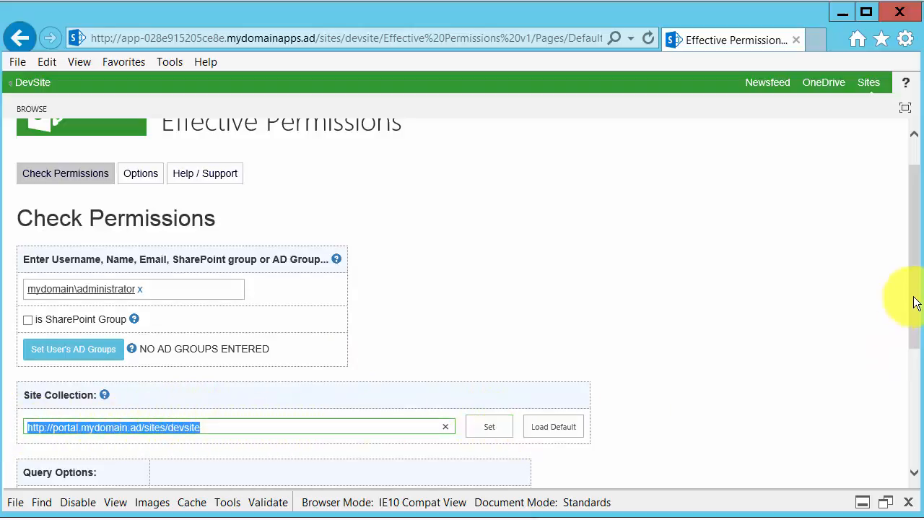
pyautogui.moveTo(916, 303); pyautogui.dragTo(918, 330)
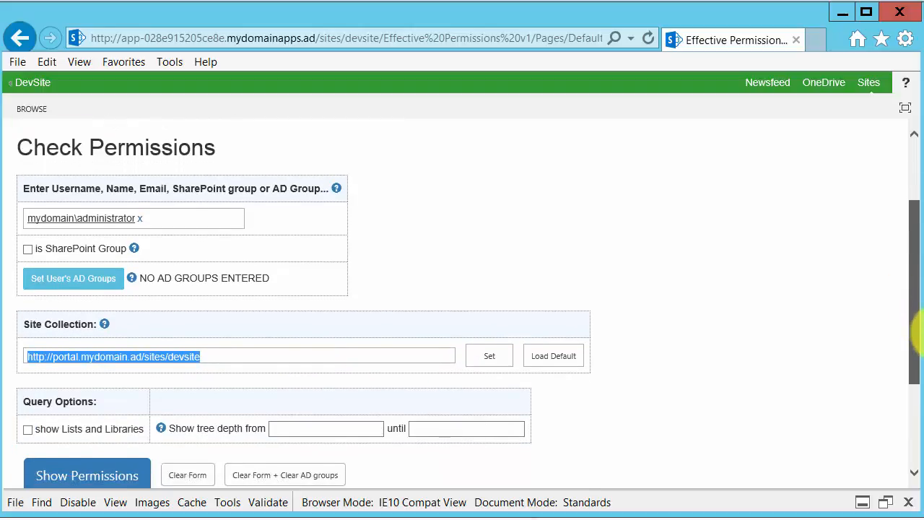
pyautogui.click(268, 352)
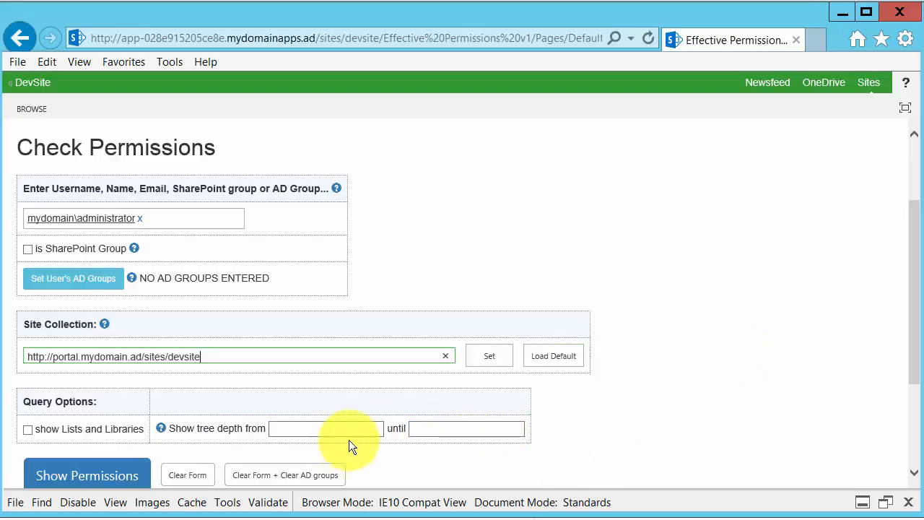
pyautogui.click(356, 355)
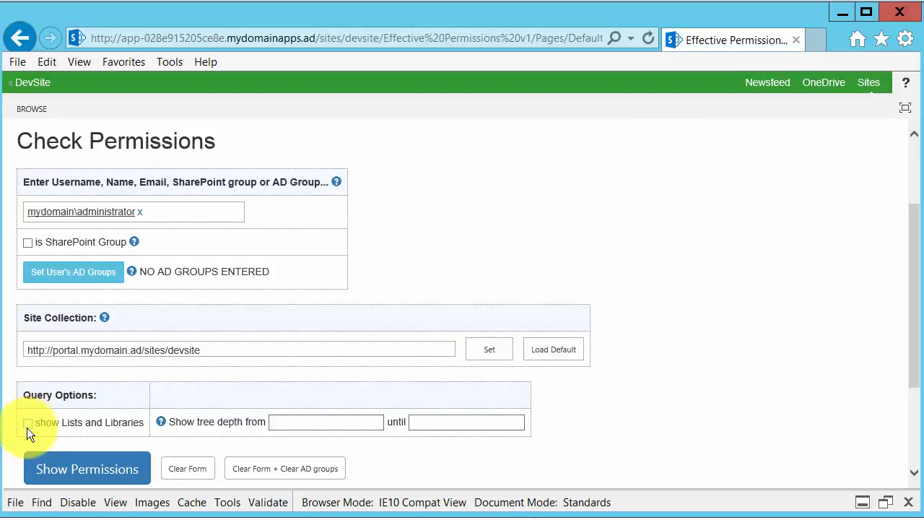
# Include lists and libraries in the query and show the permissions for the selected account
pyautogui.click(27, 423)
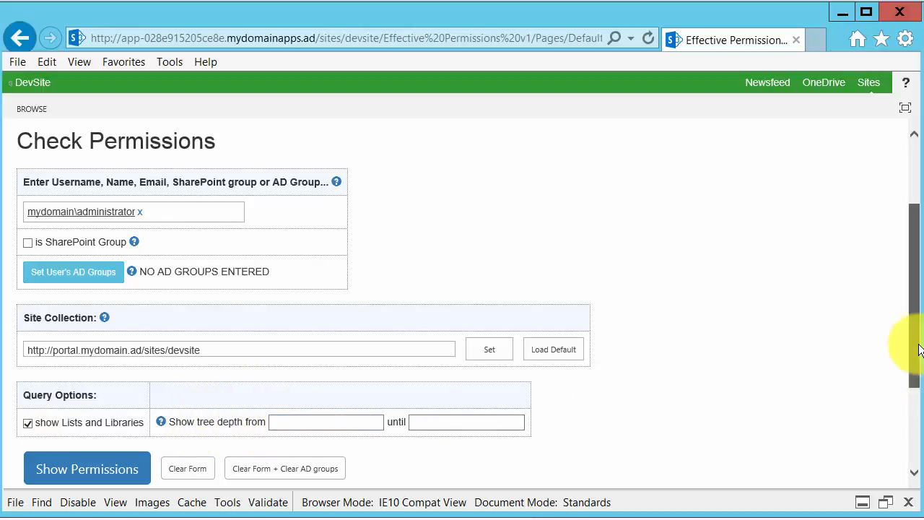
pyautogui.moveTo(918, 349); pyautogui.dragTo(920, 364)
pyautogui.click(123, 453)
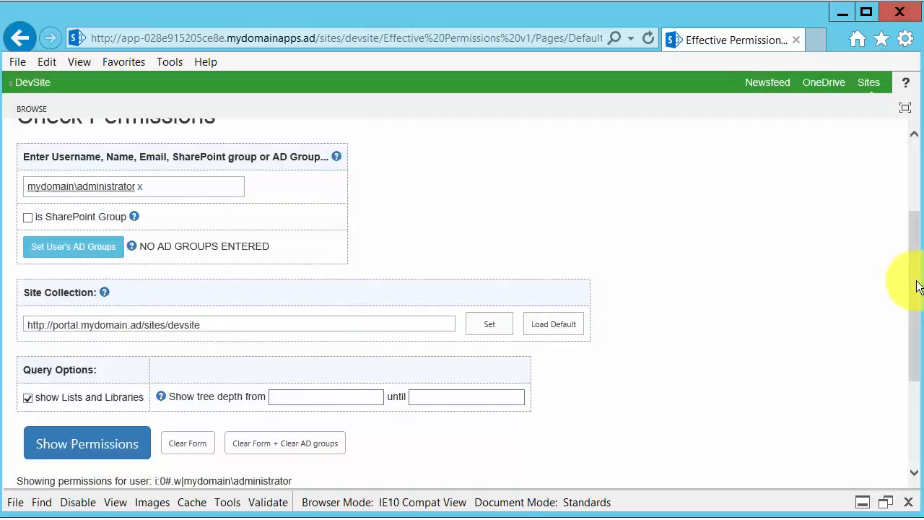
# Expand the /sites/devsite entry in the results, review its lists and subsites, and expand the L1-2 subsite
pyautogui.moveTo(918, 284); pyautogui.dragTo(919, 372)
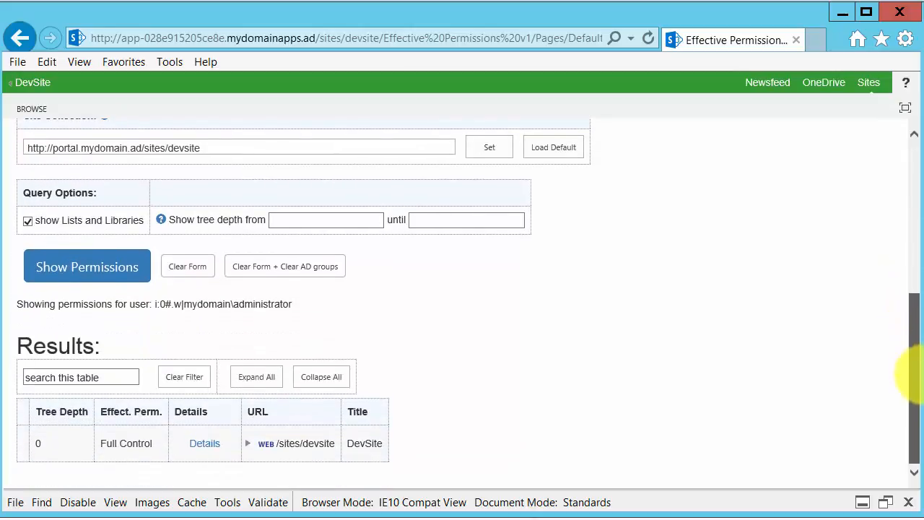
pyautogui.click(317, 444)
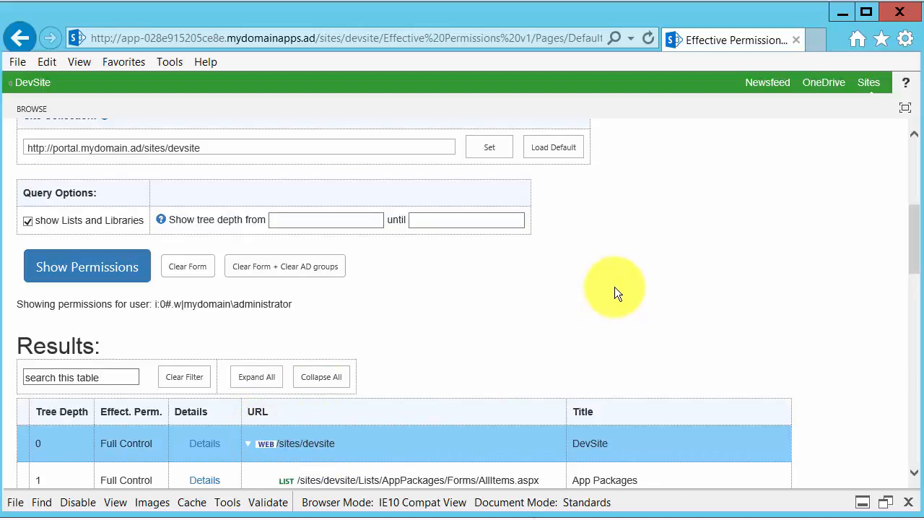
pyautogui.scroll(-3, 617, 292)
pyautogui.scroll(-7, 623, 321)
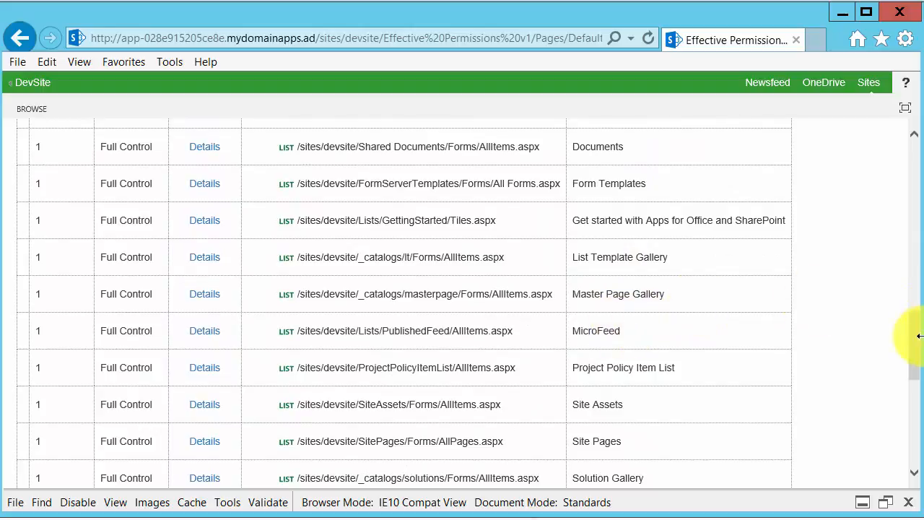
pyautogui.moveTo(915, 345); pyautogui.dragTo(915, 278)
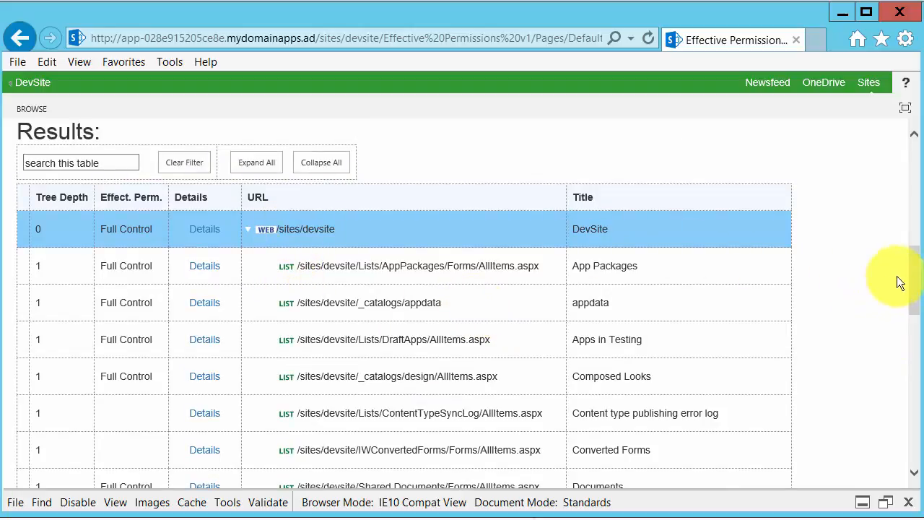
pyautogui.moveTo(915, 295); pyautogui.dragTo(910, 440)
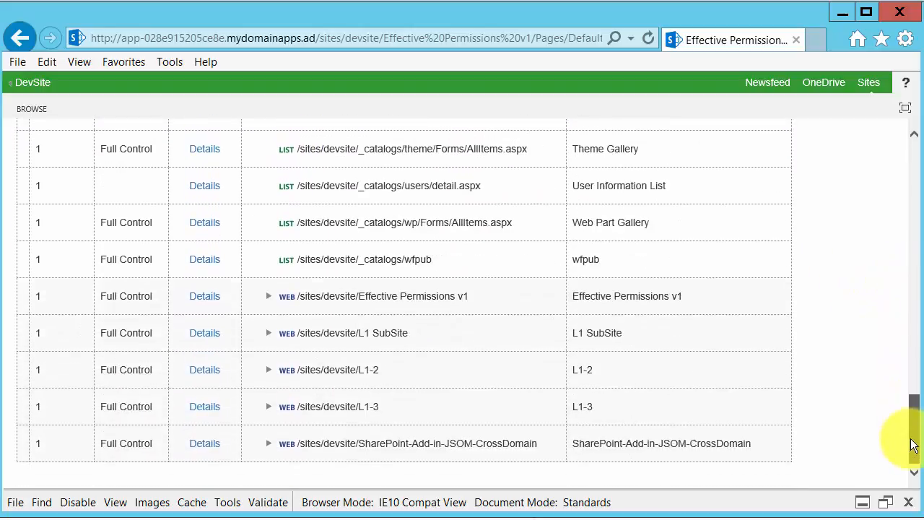
pyautogui.click(303, 373)
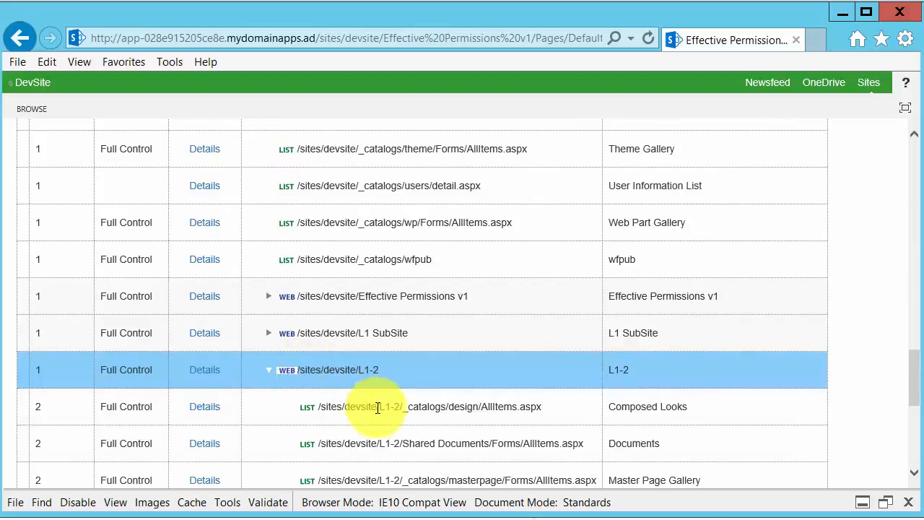
# Expand the L1-2-ThisIsSecondLevelSite and L1-2 FourSubsitesHereIncThisOne subsites under L1-2 and review their lists
pyautogui.moveTo(917, 384); pyautogui.dragTo(914, 463)
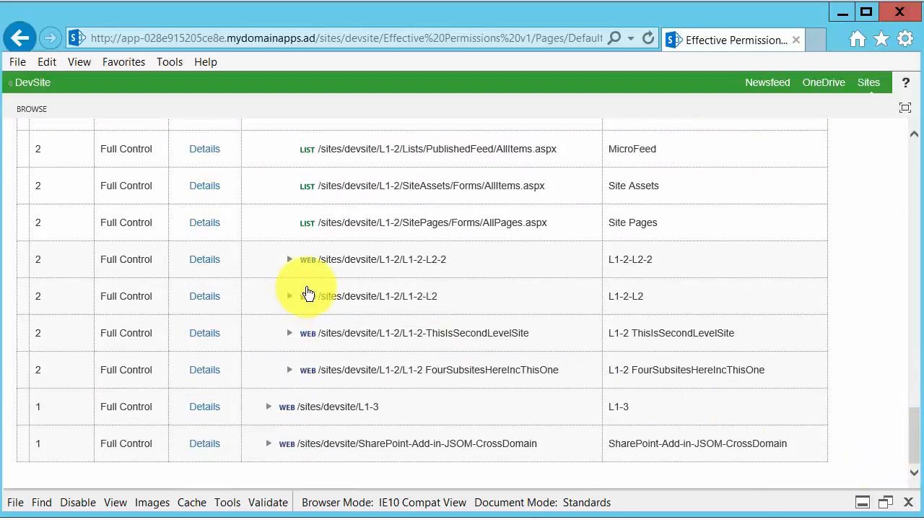
pyautogui.click(45, 334)
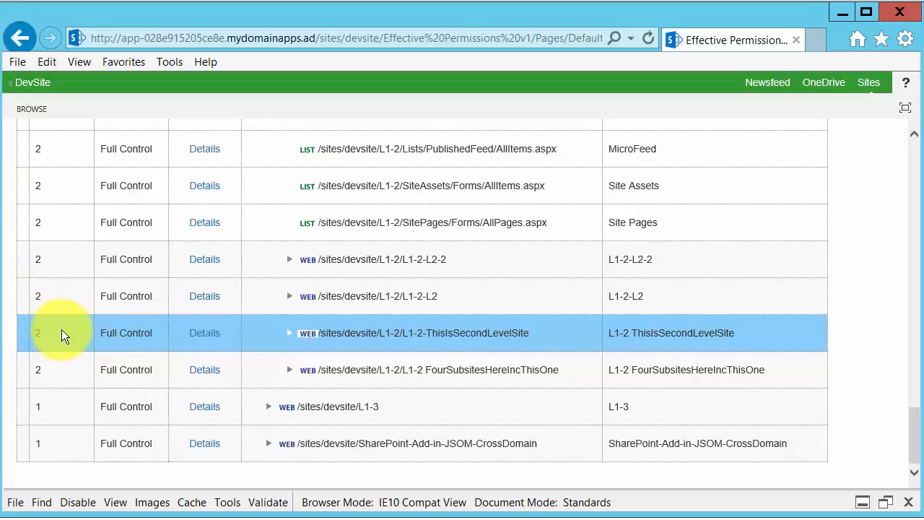
pyautogui.click(324, 344)
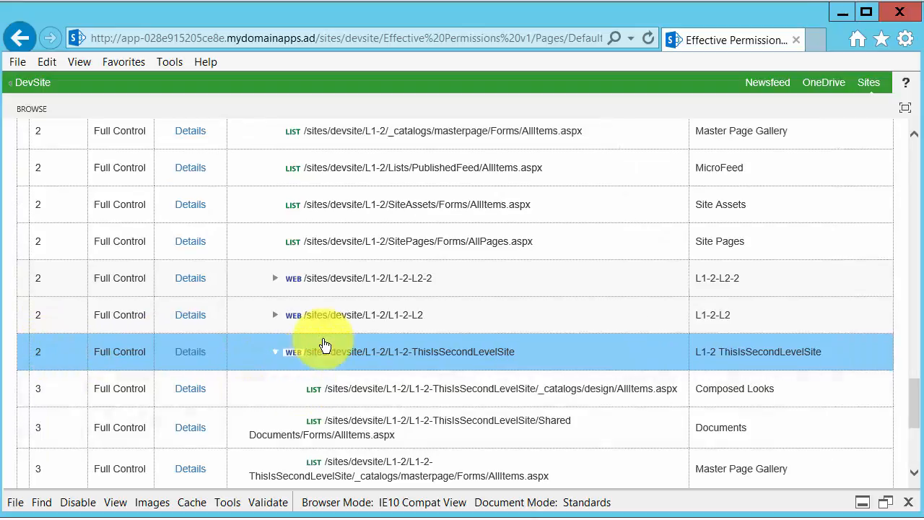
pyautogui.scroll(-1, 916, 422)
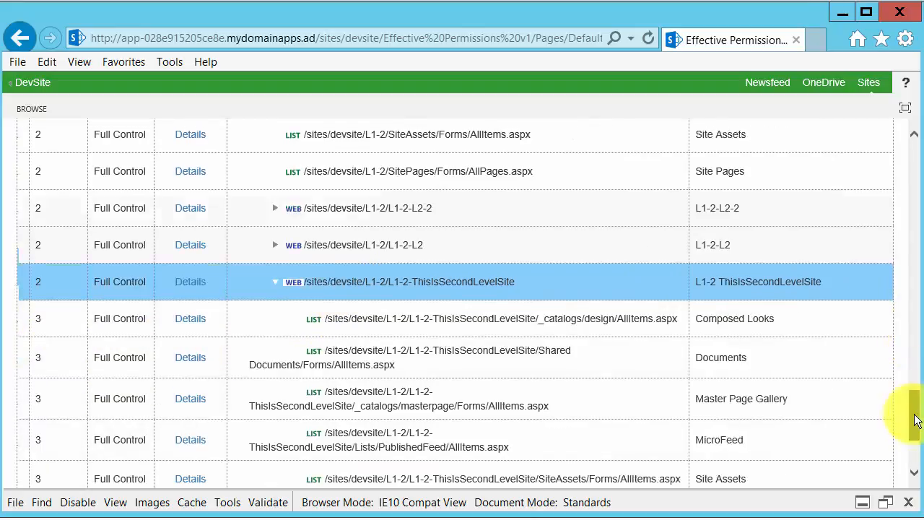
pyautogui.scroll(-2, 915, 422)
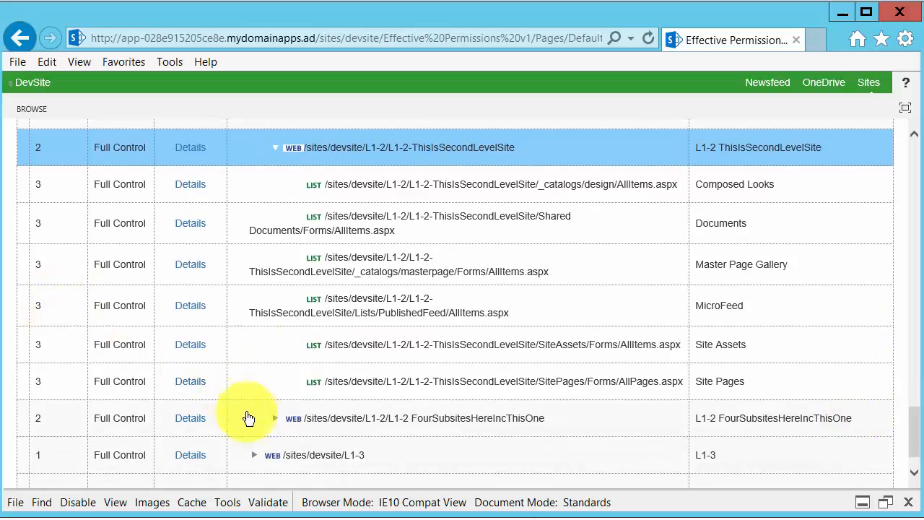
pyautogui.click(278, 419)
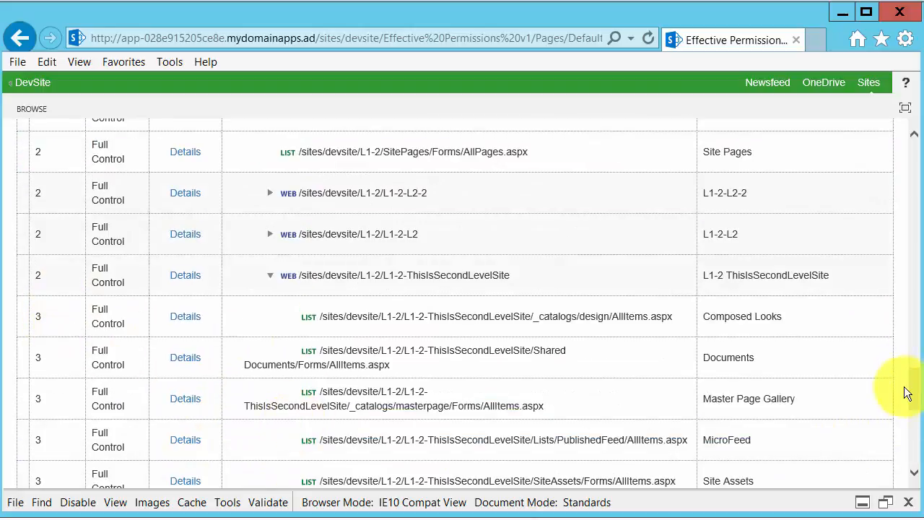
pyautogui.moveTo(916, 378); pyautogui.dragTo(913, 440)
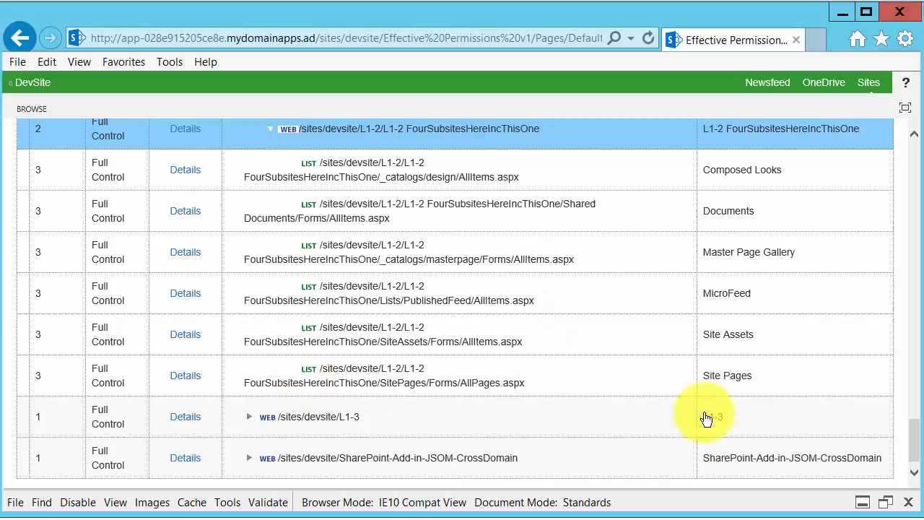
# Set the query's tree depth range from 0 until 10
pyautogui.moveTo(912, 439); pyautogui.dragTo(914, 200)
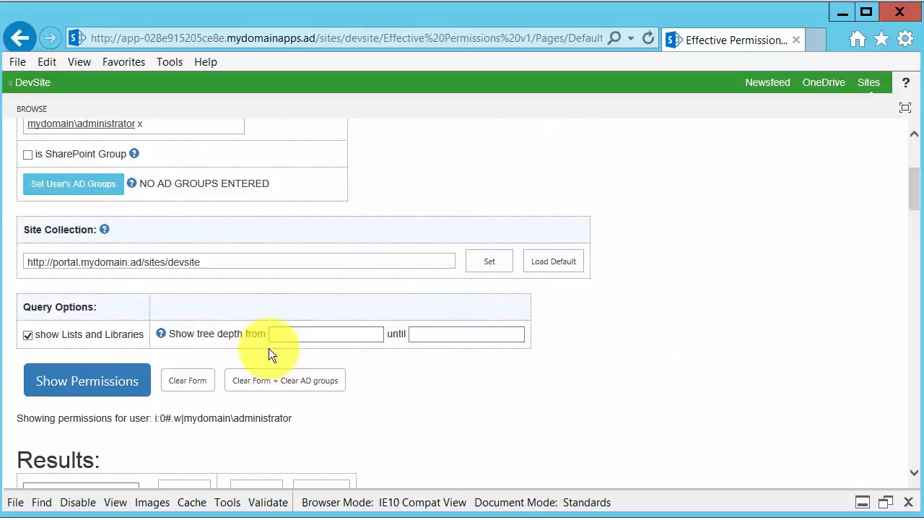
pyautogui.click(343, 335)
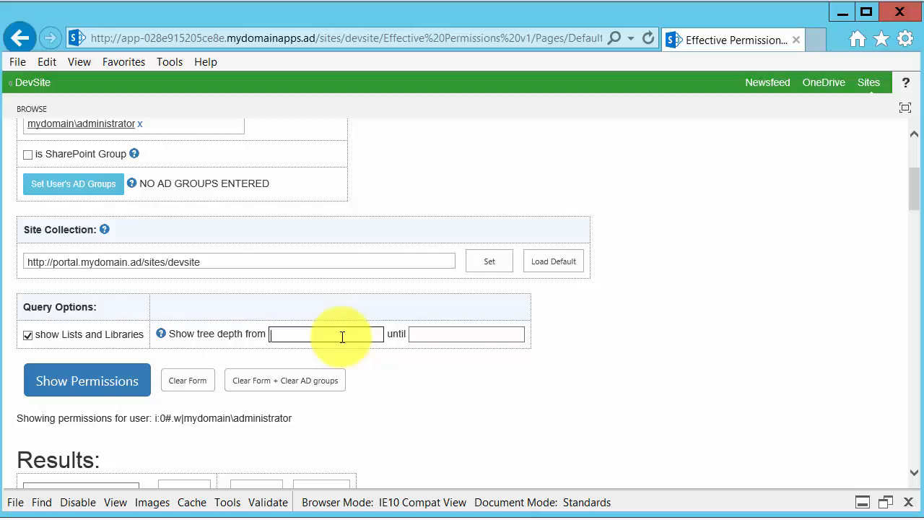
pyautogui.click(342, 337)
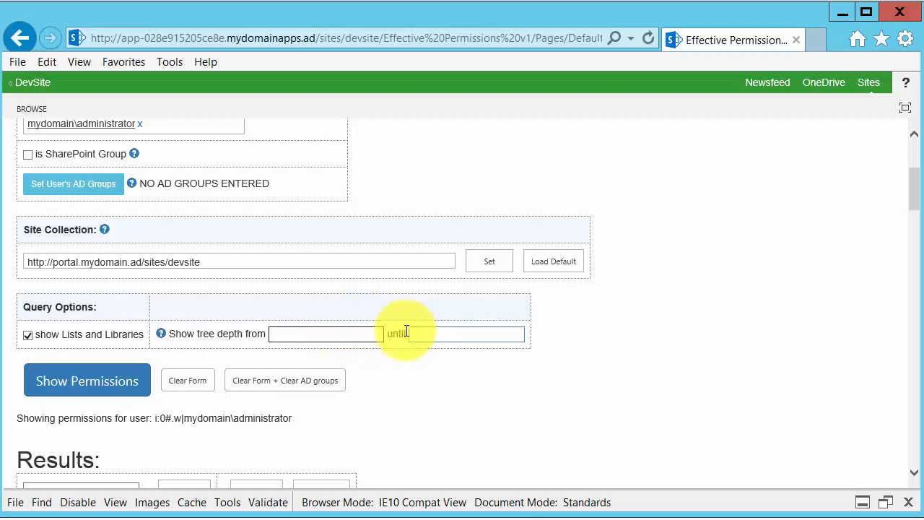
pyautogui.write('0')
pyautogui.click(433, 337)
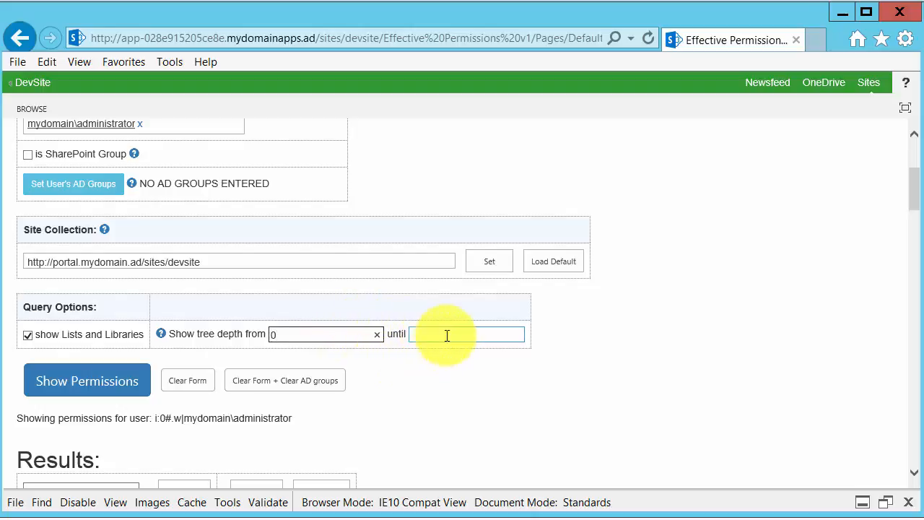
pyautogui.click(442, 337)
pyautogui.write('10')
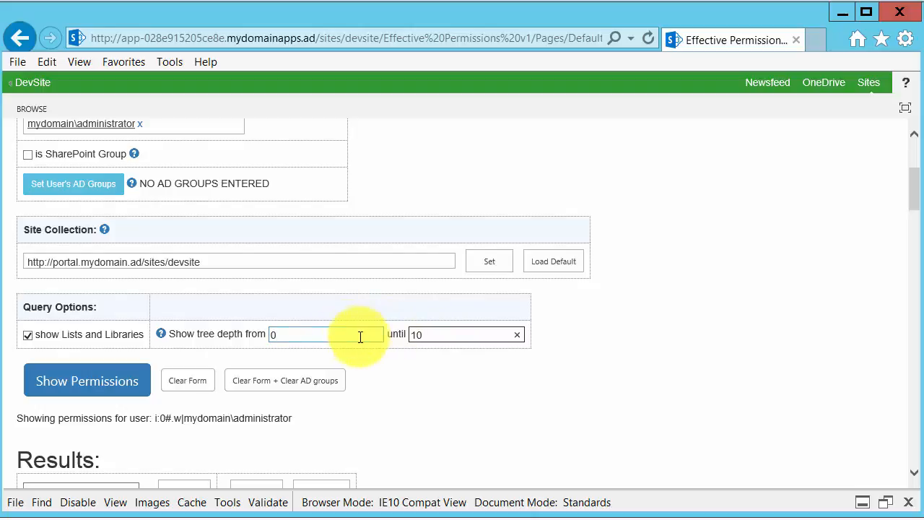
# Set the tree depth range from 10 until 40 and show the permissions for the selected account
pyautogui.click(322, 334)
pyautogui.moveTo(322, 335); pyautogui.dragTo(247, 338)
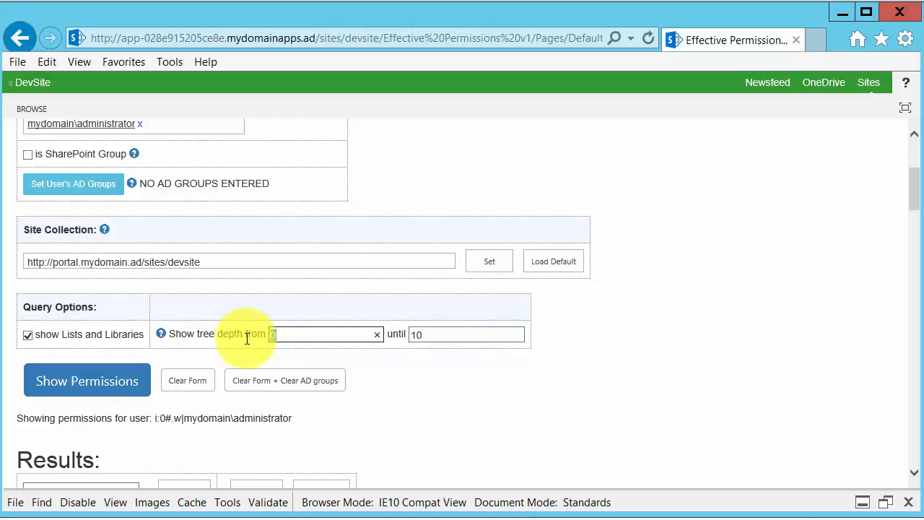
pyautogui.write('10')
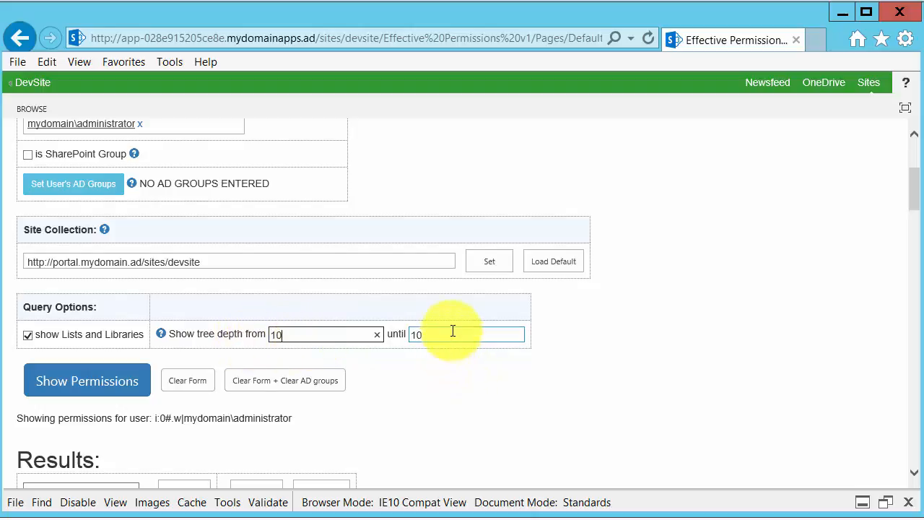
pyautogui.moveTo(453, 331); pyautogui.dragTo(387, 332)
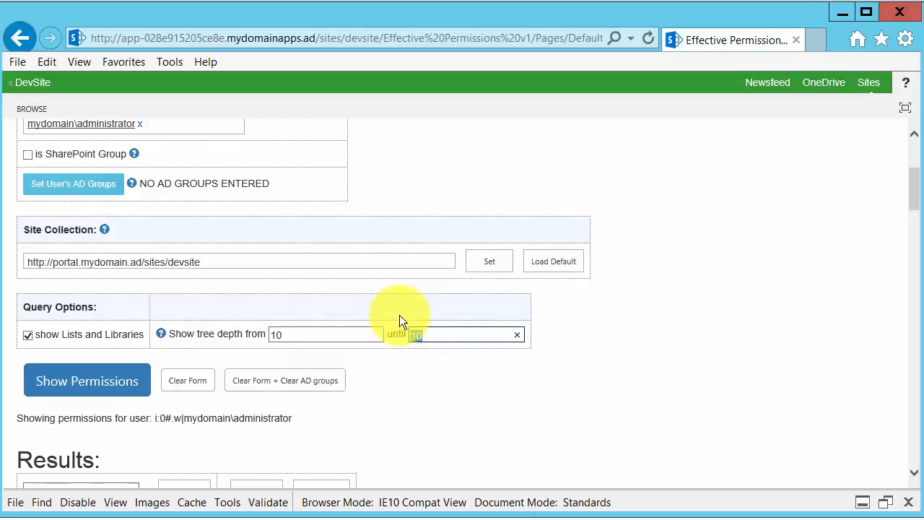
pyautogui.write('40')
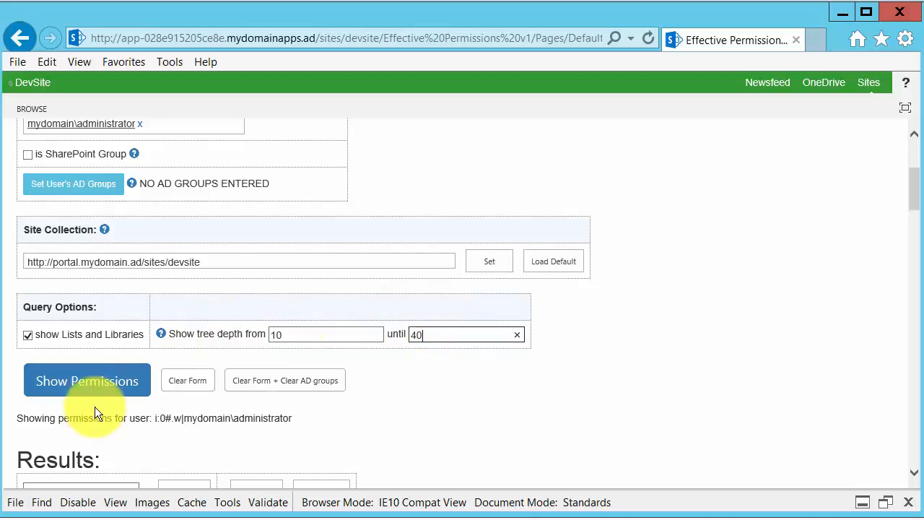
pyautogui.click(74, 391)
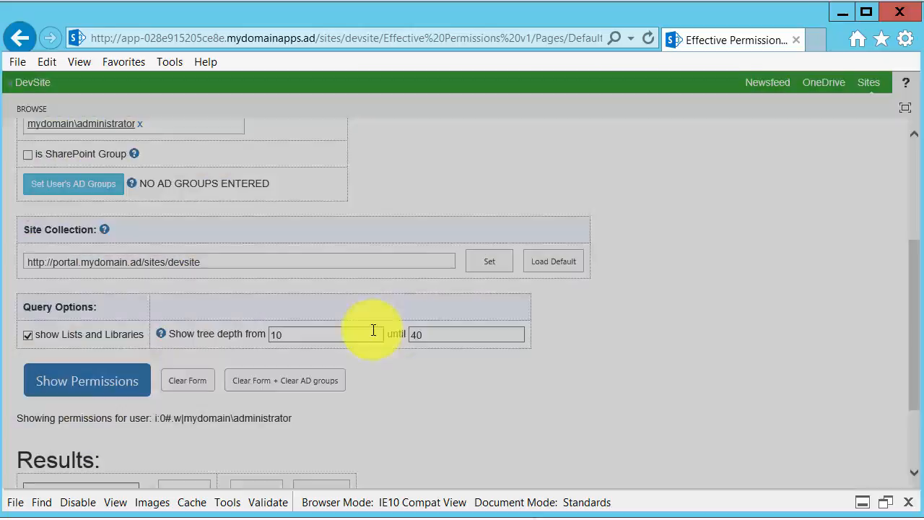
# Expand the /sites/devsite entry and review which items the depth-limited results include
pyautogui.scroll(-2, 398, 329)
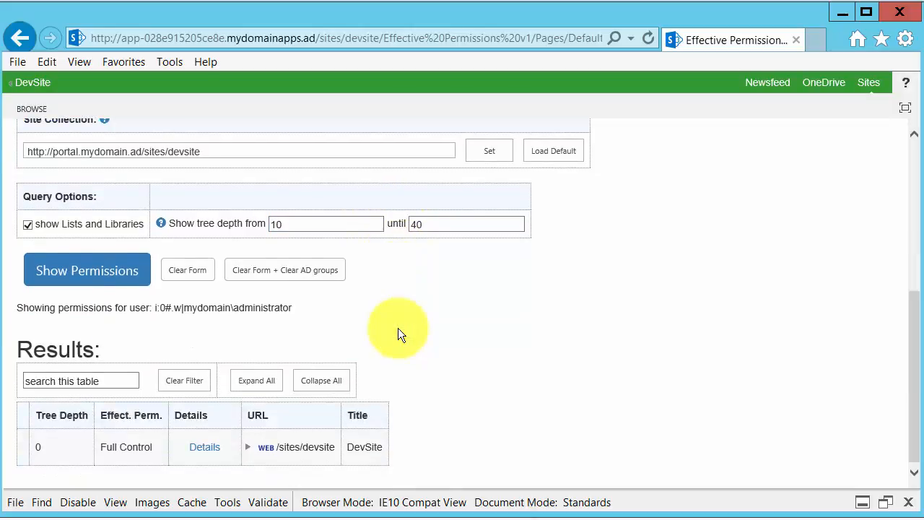
pyautogui.click(283, 444)
pyautogui.scroll(-6, 432, 364)
pyautogui.scroll(-6, 432, 368)
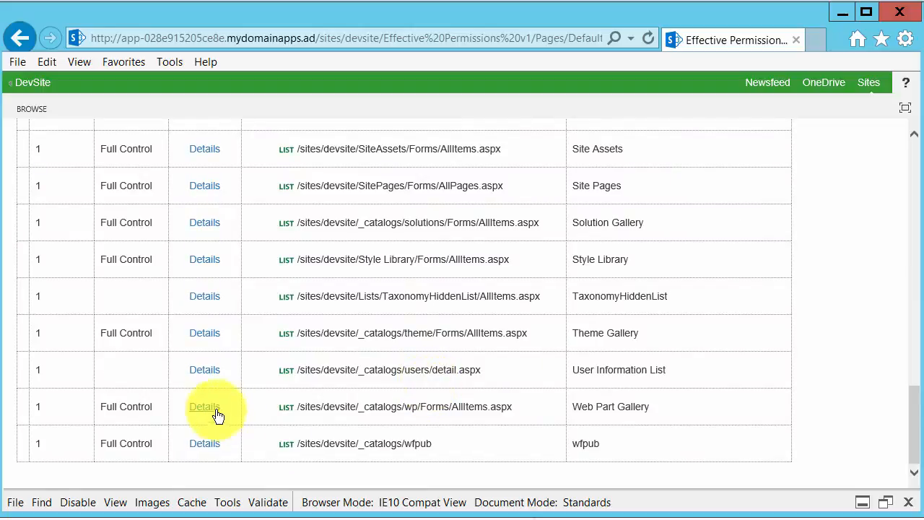
# Clear the permissions form, including the selected account and the tree depth range
pyautogui.moveTo(920, 426); pyautogui.dragTo(916, 228)
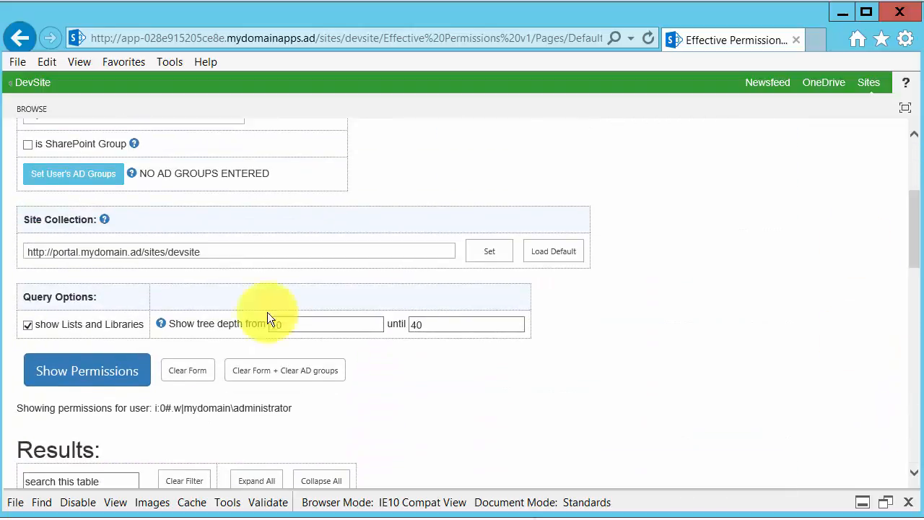
pyautogui.click(327, 325)
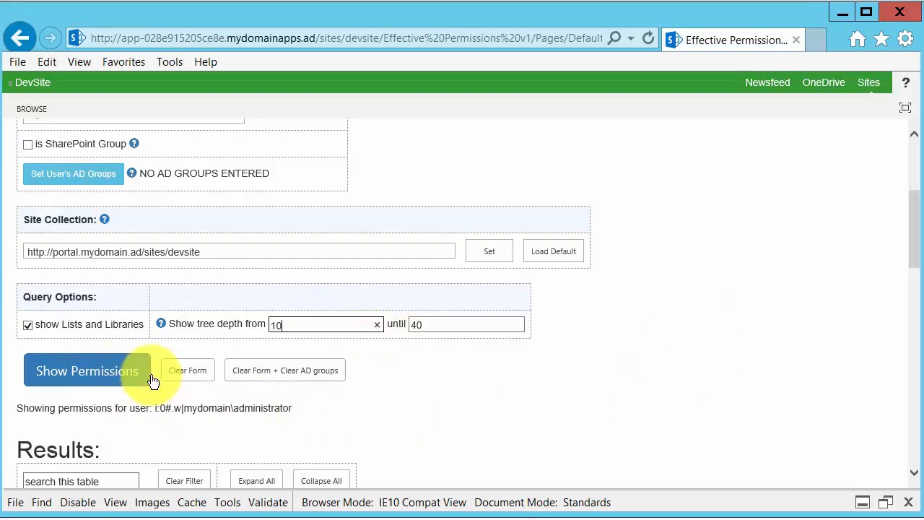
pyautogui.click(183, 377)
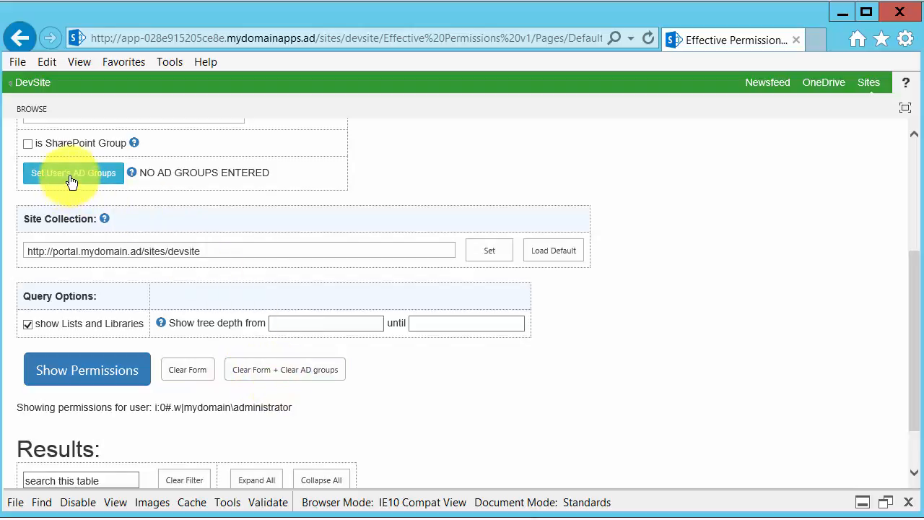
# Find and select DevSite Owners, mark it as a SharePoint group, and show its permissions with lists and libraries included
pyautogui.scroll(1, 918, 339)
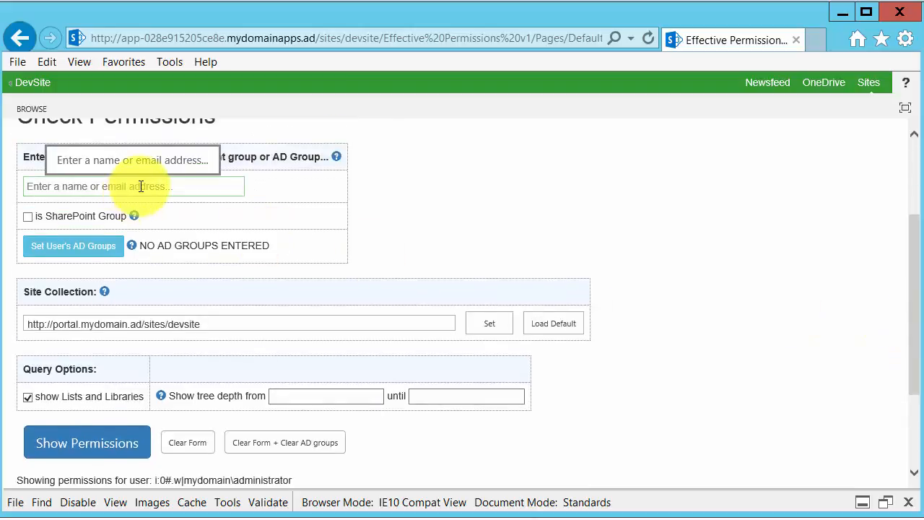
pyautogui.click(169, 186)
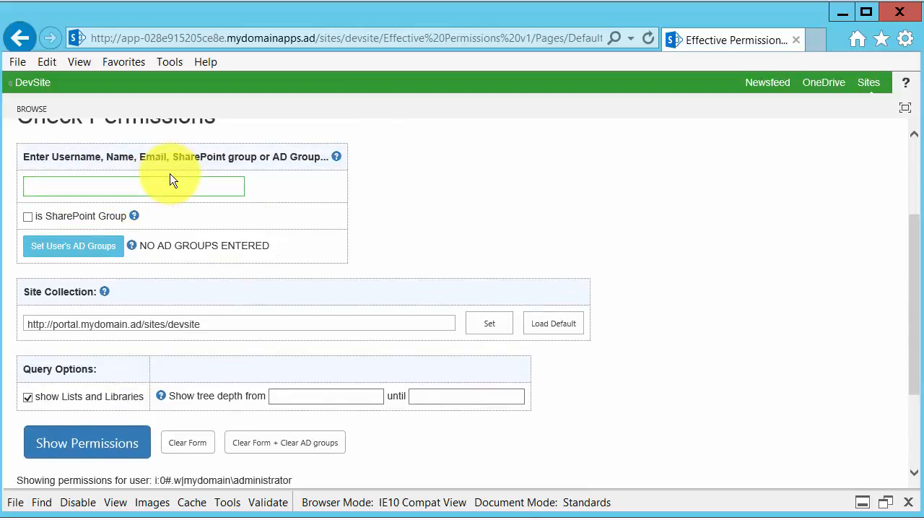
pyautogui.write('devsite')
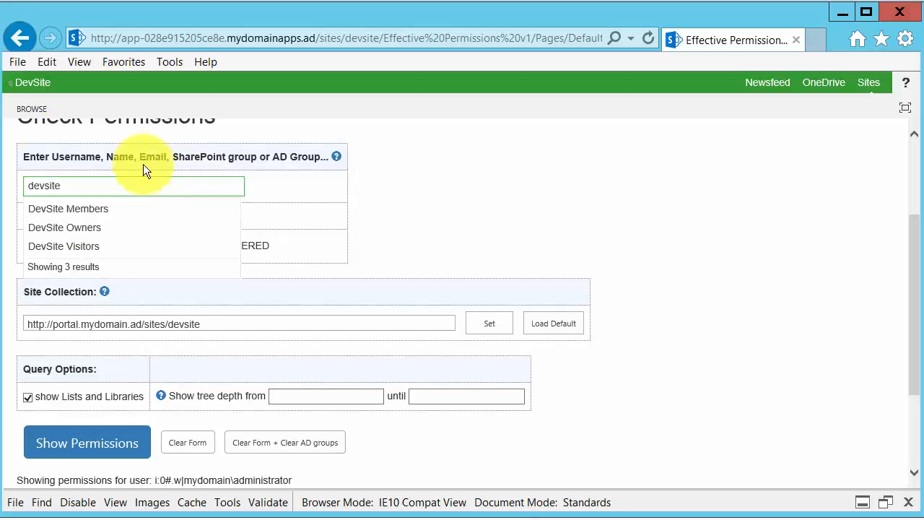
pyautogui.click(71, 238)
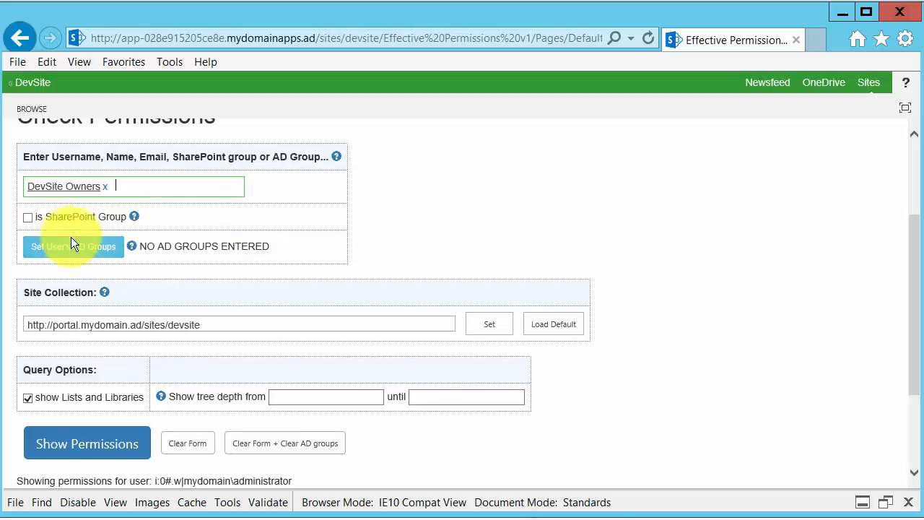
pyautogui.click(28, 217)
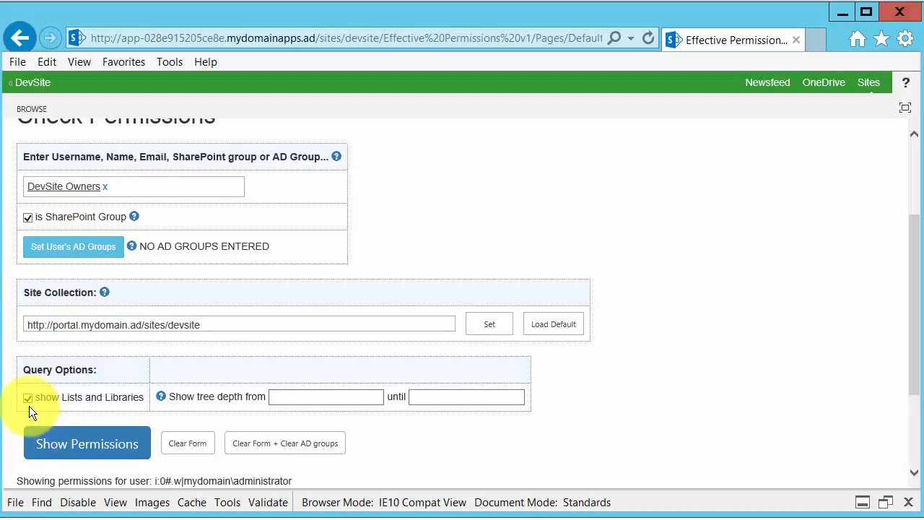
pyautogui.click(102, 452)
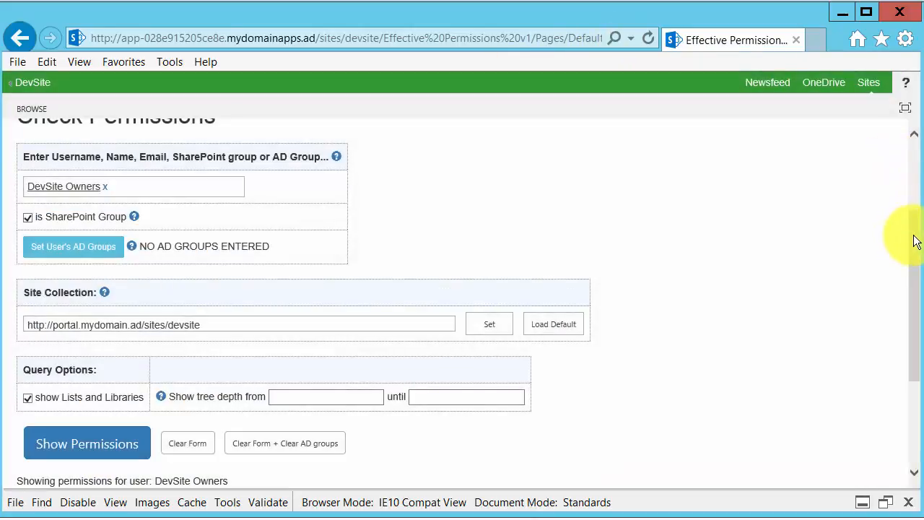
# Expand the /sites/devsite entry and review the DevSite Owners group's permissions on its lists and subsites
pyautogui.moveTo(914, 241); pyautogui.dragTo(903, 336)
pyautogui.click(354, 446)
pyautogui.scroll(-2, 435, 354)
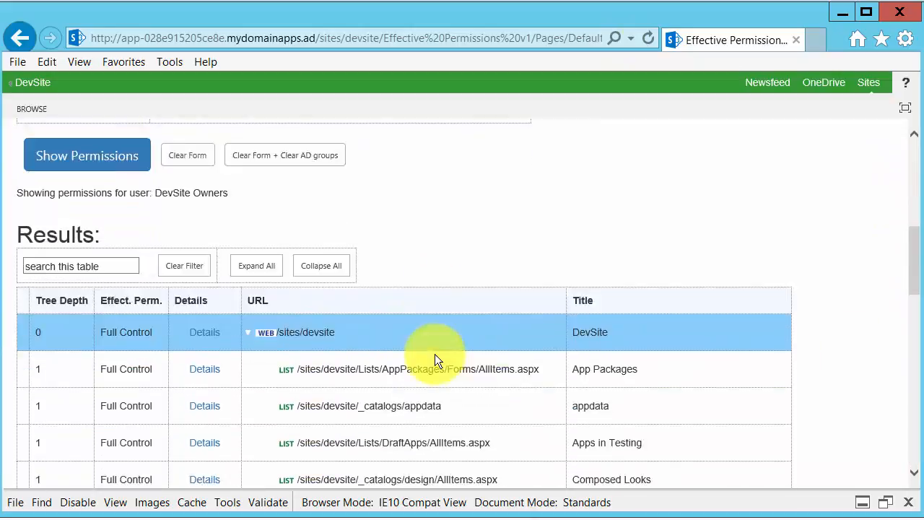
pyautogui.scroll(-2, 435, 354)
pyautogui.scroll(-2, 273, 402)
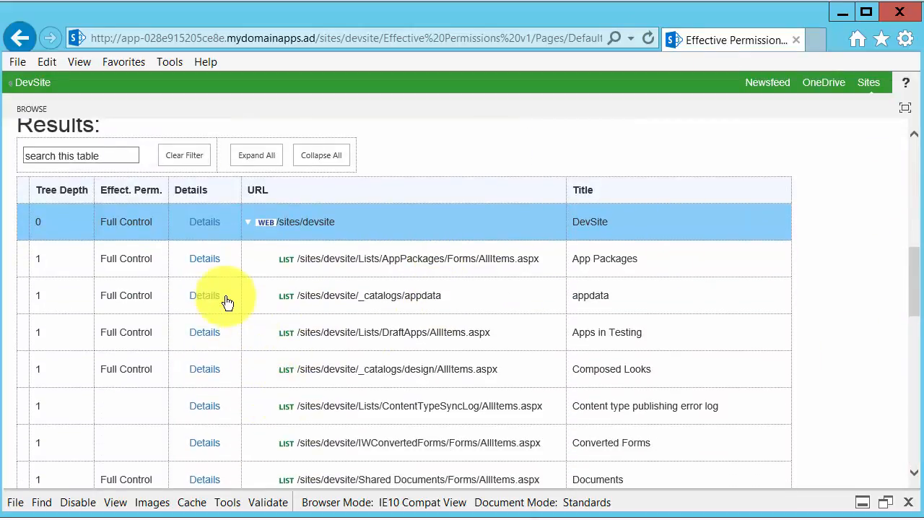
pyautogui.scroll(-6, 231, 318)
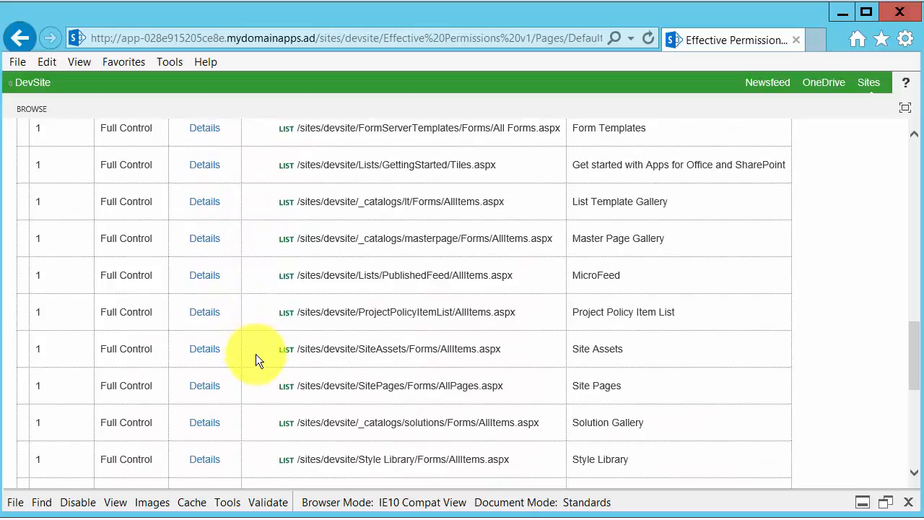
pyautogui.scroll(-6, 256, 355)
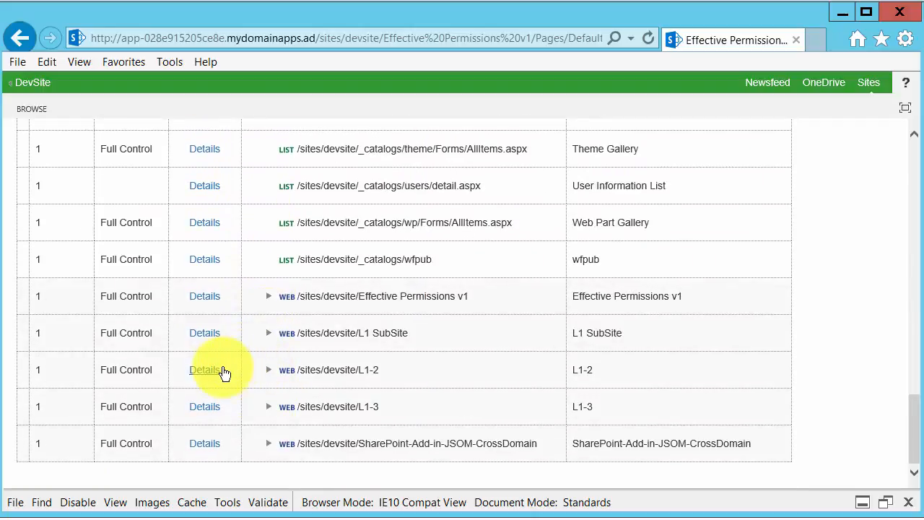
# View the DevSite Owners group's permission details for the L1-2 subsite, and close the details
pyautogui.click(205, 370)
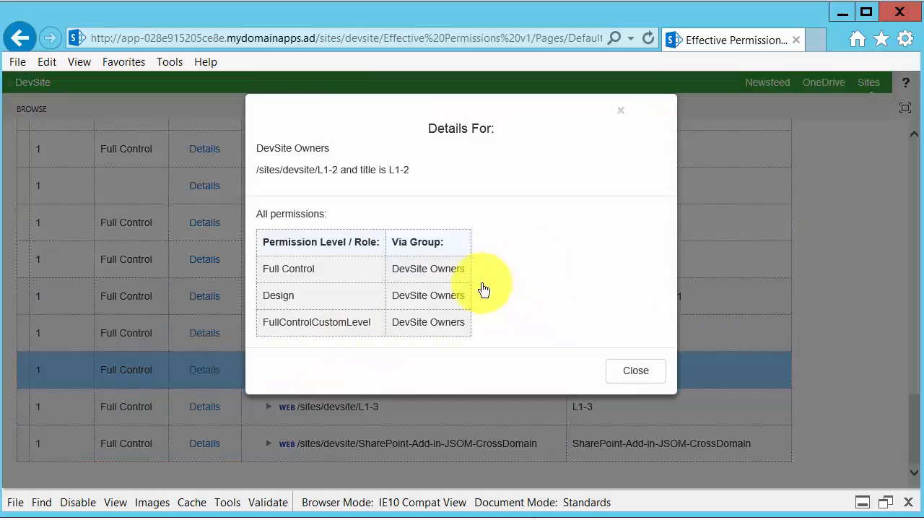
pyautogui.click(652, 370)
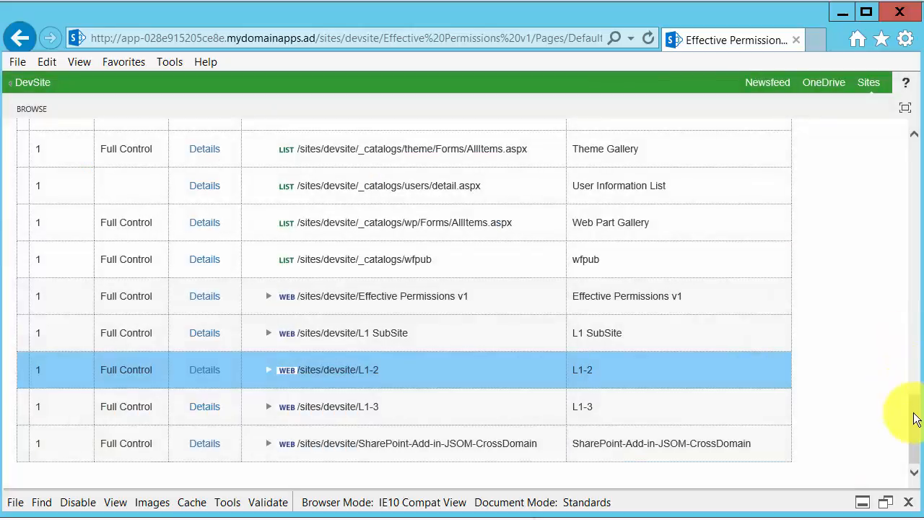
pyautogui.moveTo(914, 421); pyautogui.dragTo(914, 255)
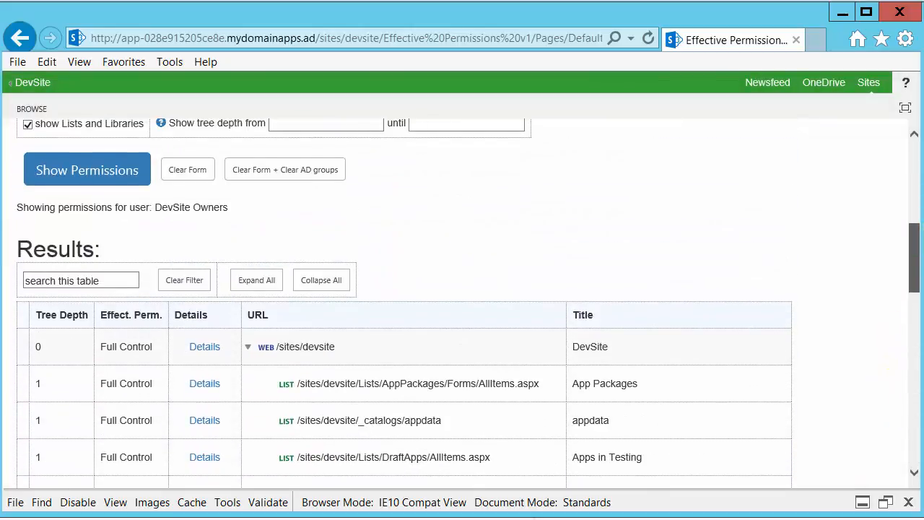
# Expand every entry in the DevSite Owners results table, collapse the whole tree, and expand all levels again
pyautogui.scroll(-2, 398, 208)
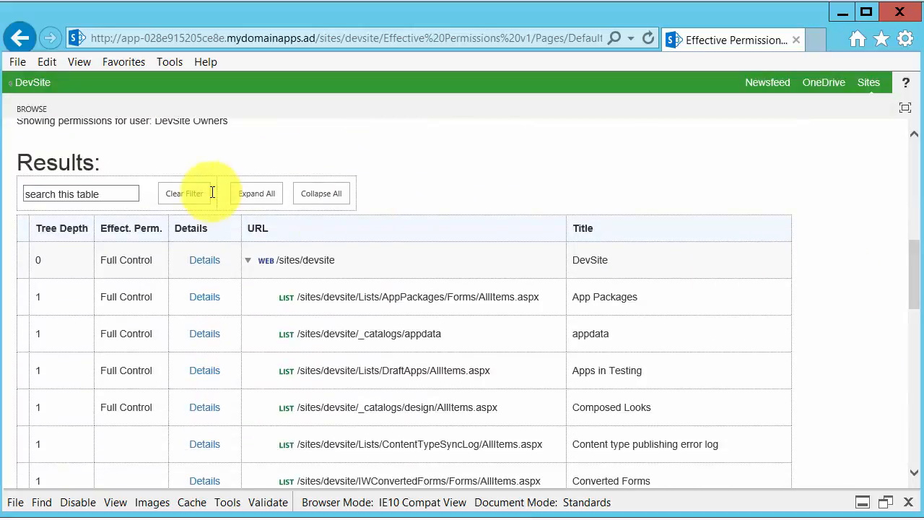
pyautogui.click(257, 195)
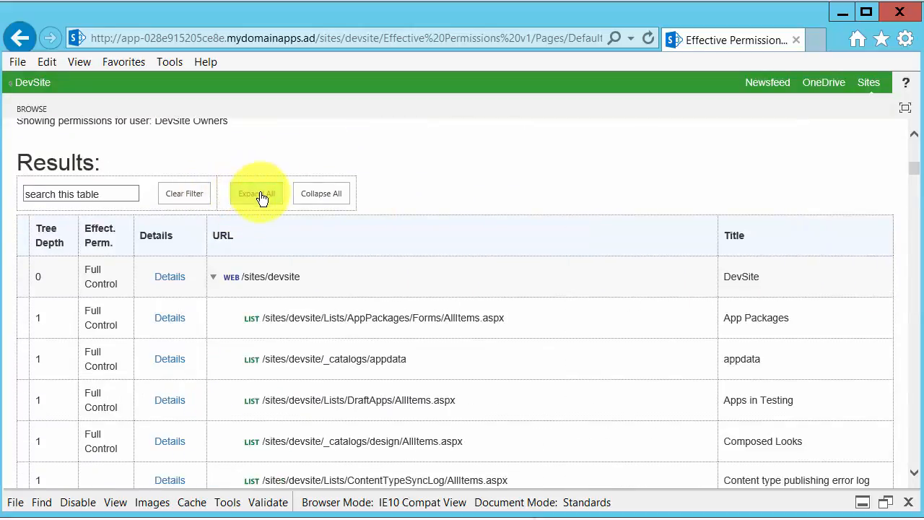
pyautogui.click(328, 196)
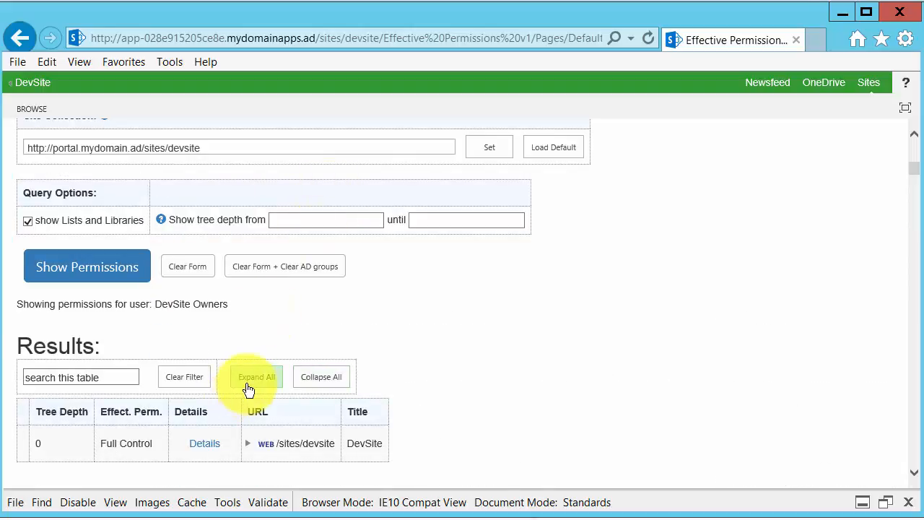
pyautogui.click(253, 386)
pyautogui.scroll(-3, 605, 254)
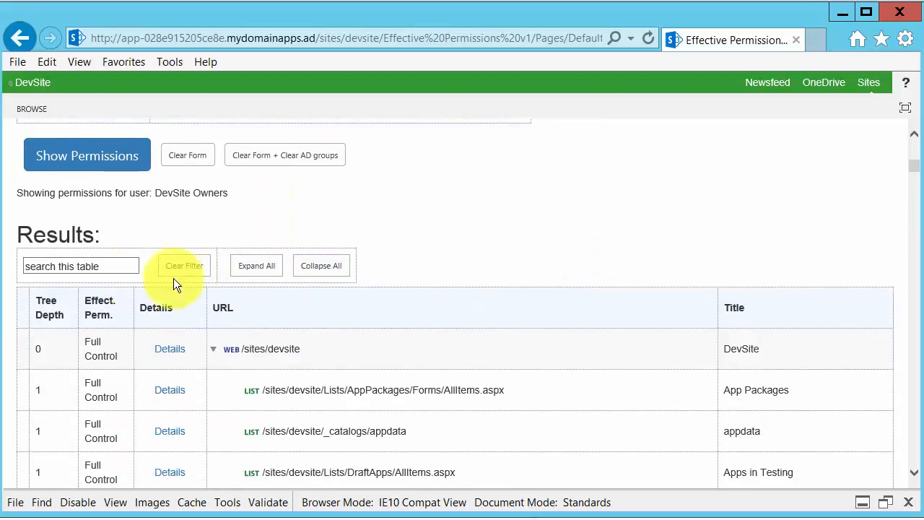
# Filter the permissions results table by "4th" to review the matching sites and lists, and clear the filter
pyautogui.click(51, 265)
pyautogui.click(51, 265)
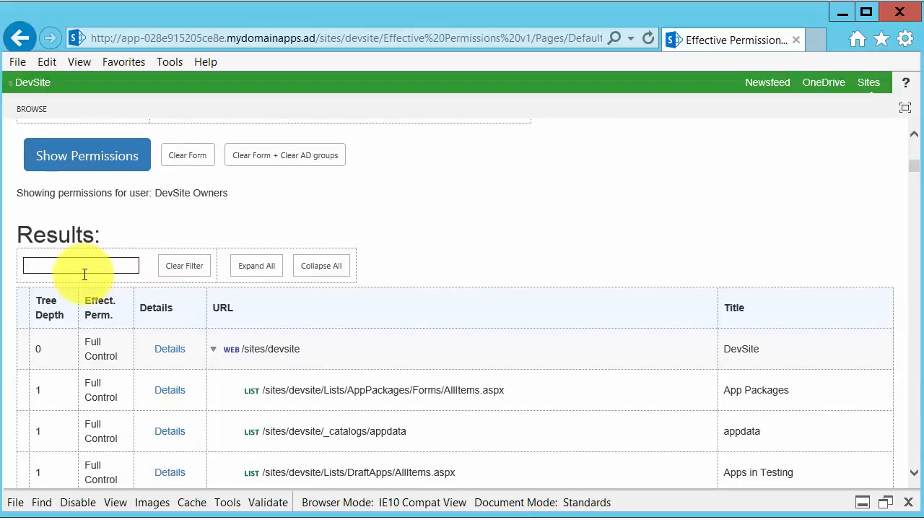
pyautogui.write('4th')
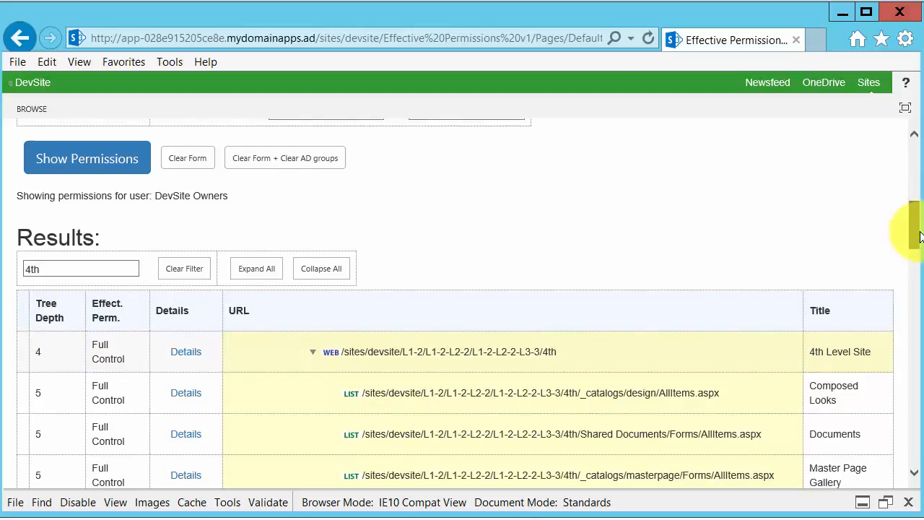
pyautogui.moveTo(914, 234)
pyautogui.mouseDown()
pyautogui.moveTo(909, 470)
pyautogui.moveTo(908, 196)
pyautogui.moveTo(912, 241)
pyautogui.mouseUp()
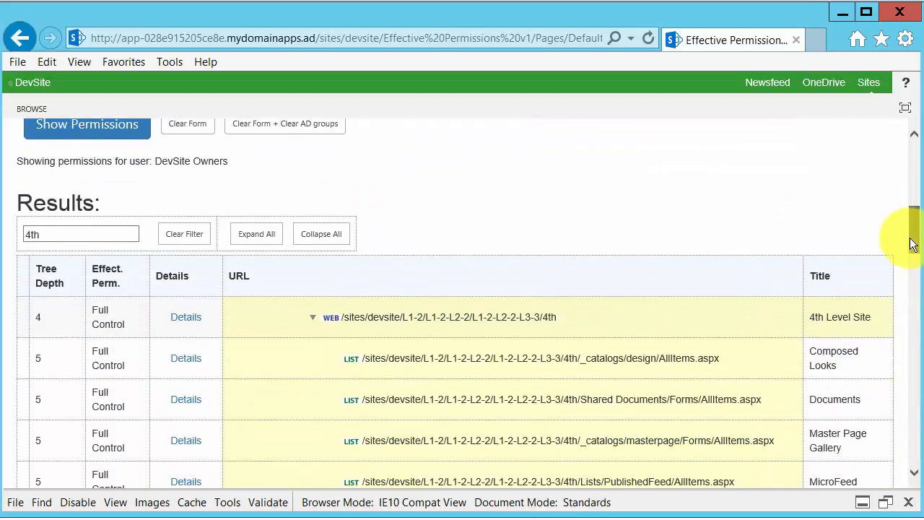
pyautogui.click(185, 239)
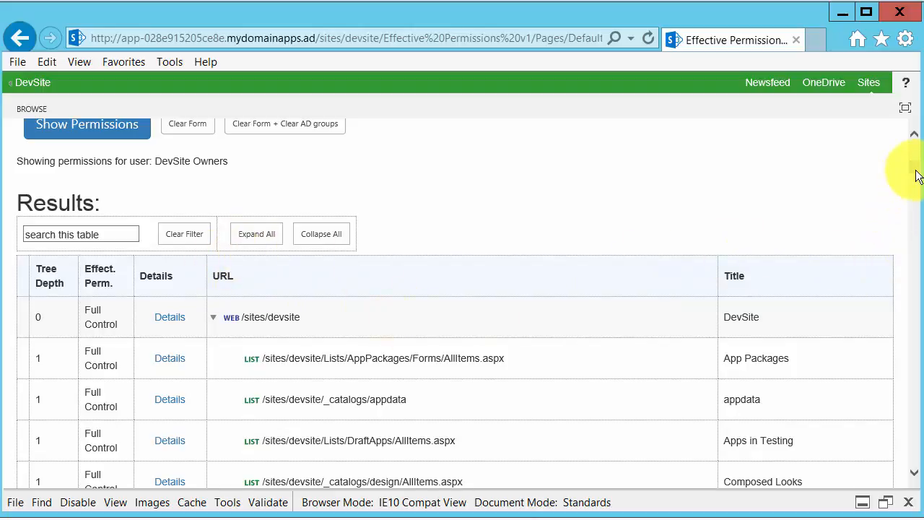
pyautogui.moveTo(917, 175); pyautogui.dragTo(914, 145)
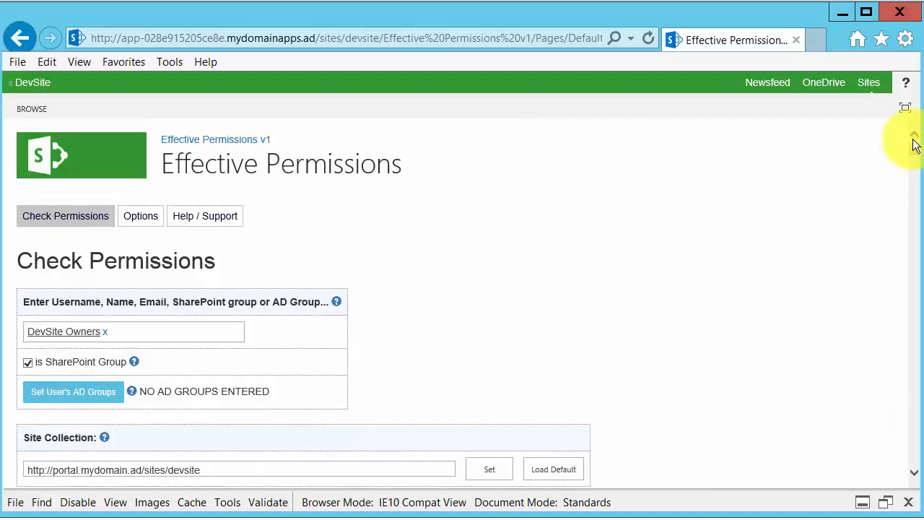